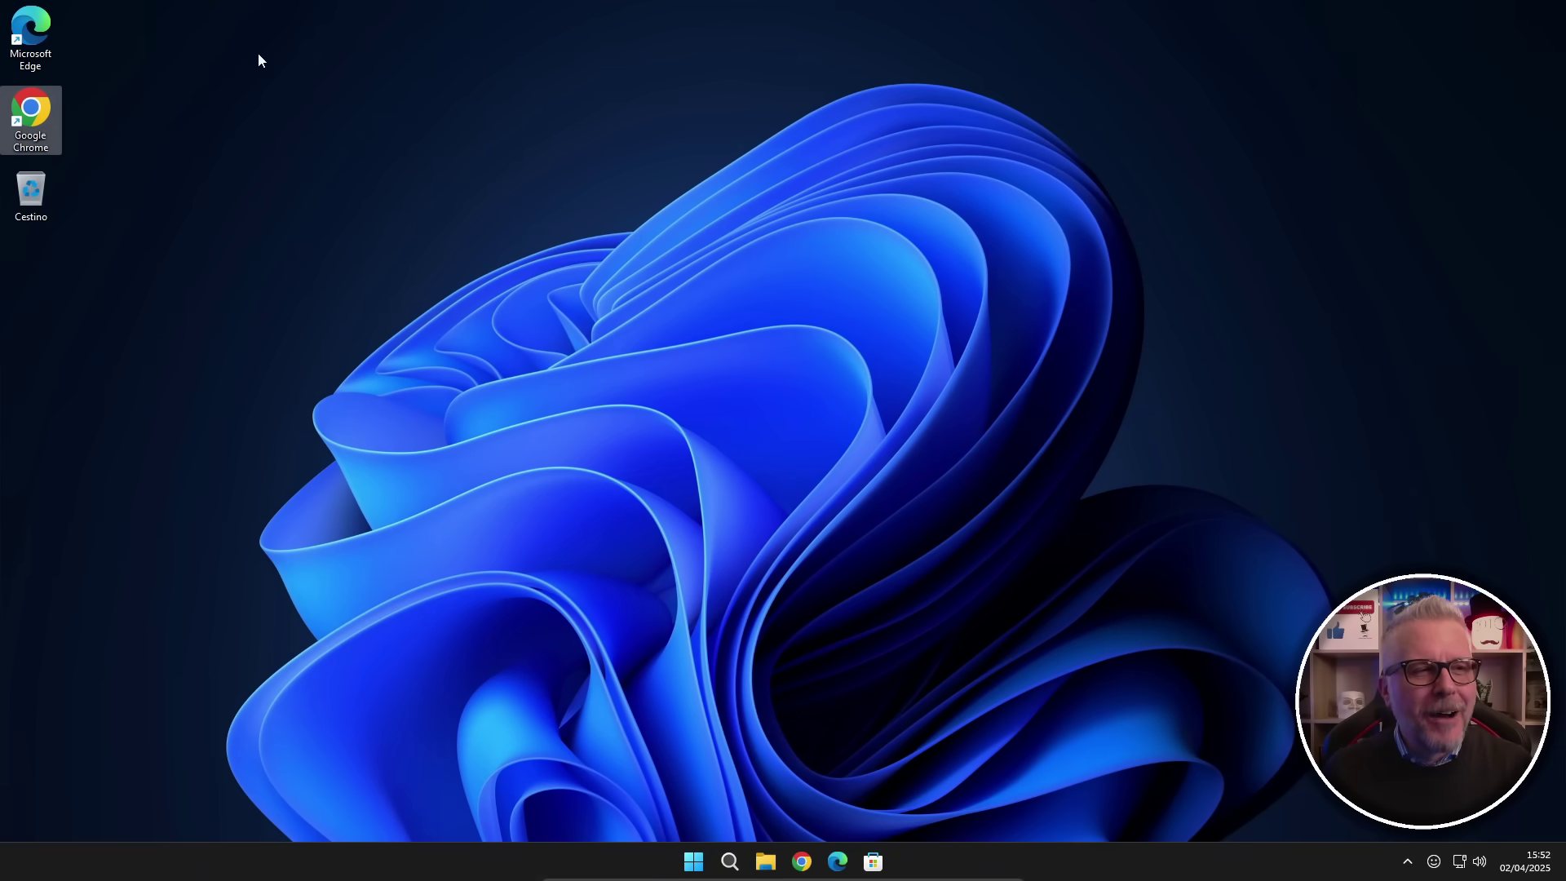
Open Google Chrome, search Google for "gentiluomo digitale" and open the Gentiluomo Digitale home page
double_click(30, 114)
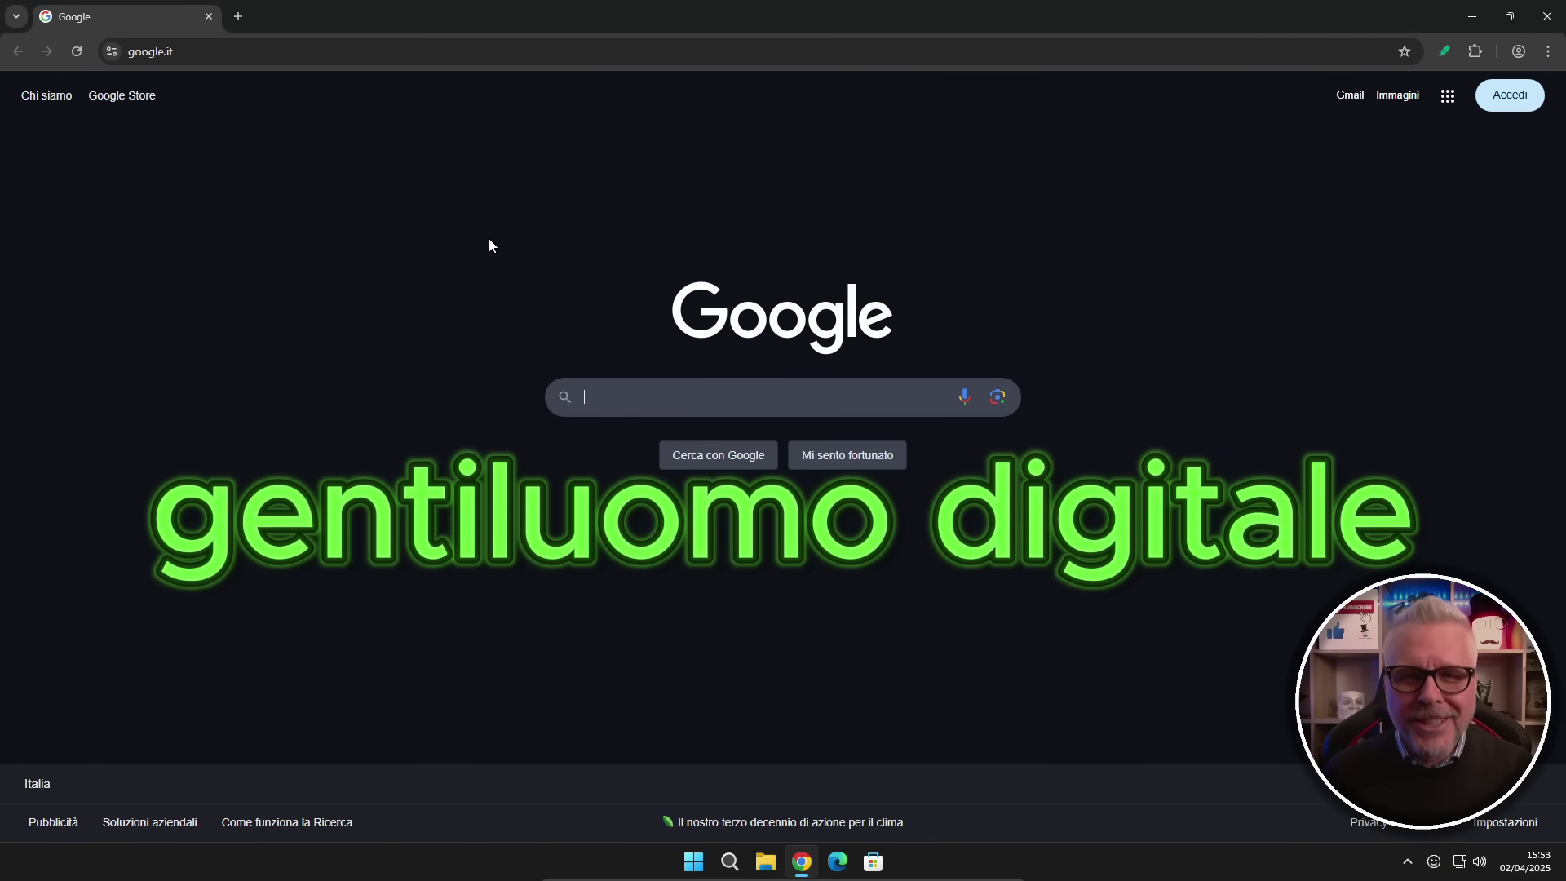
type("ge")
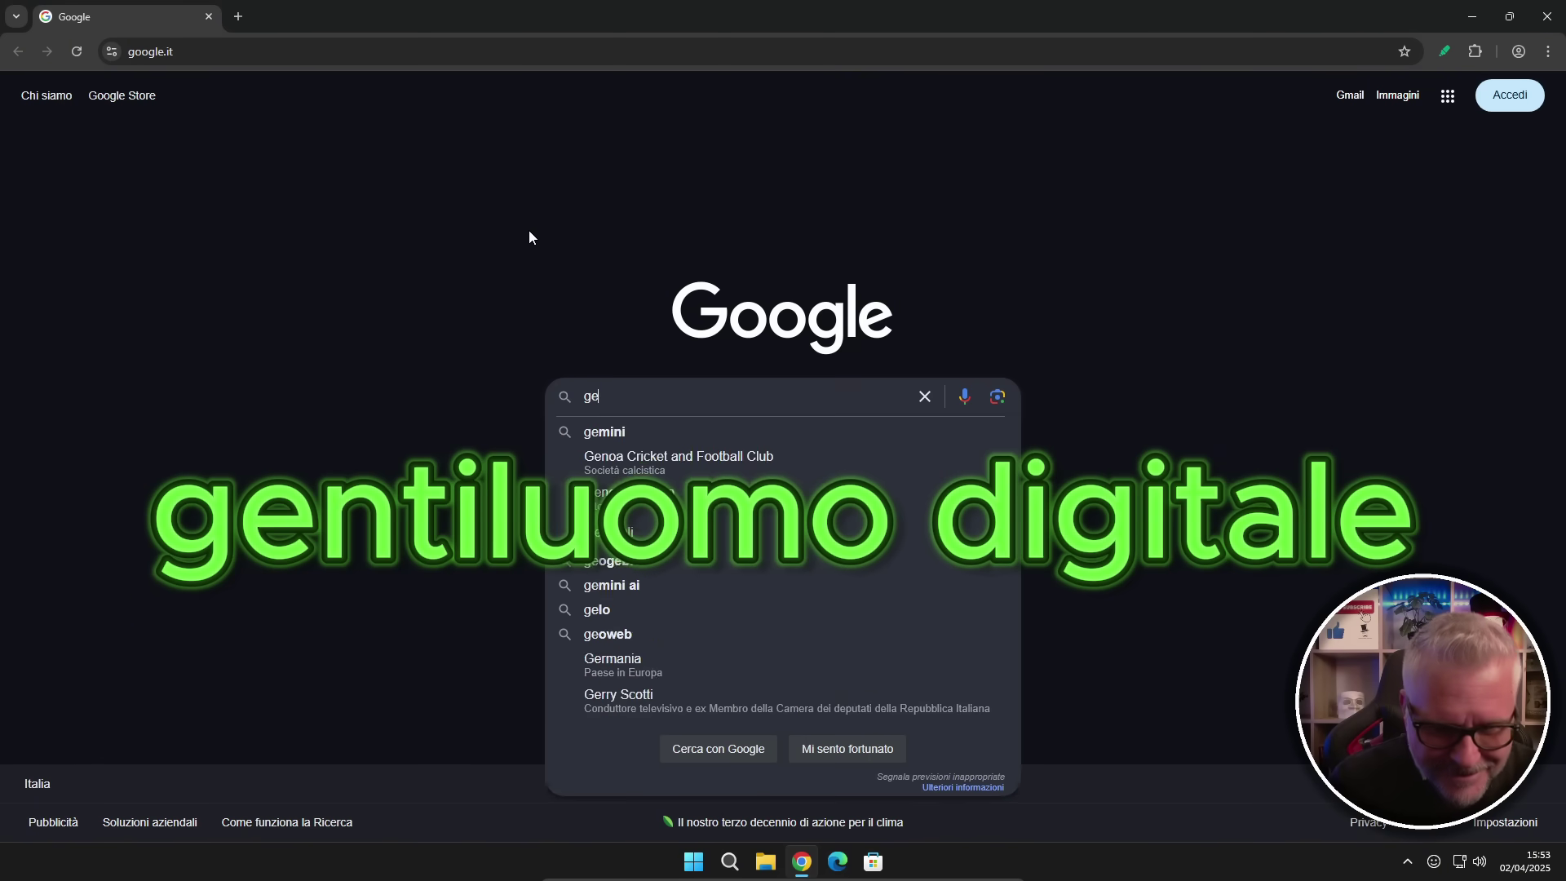
type("ntiluomo di")
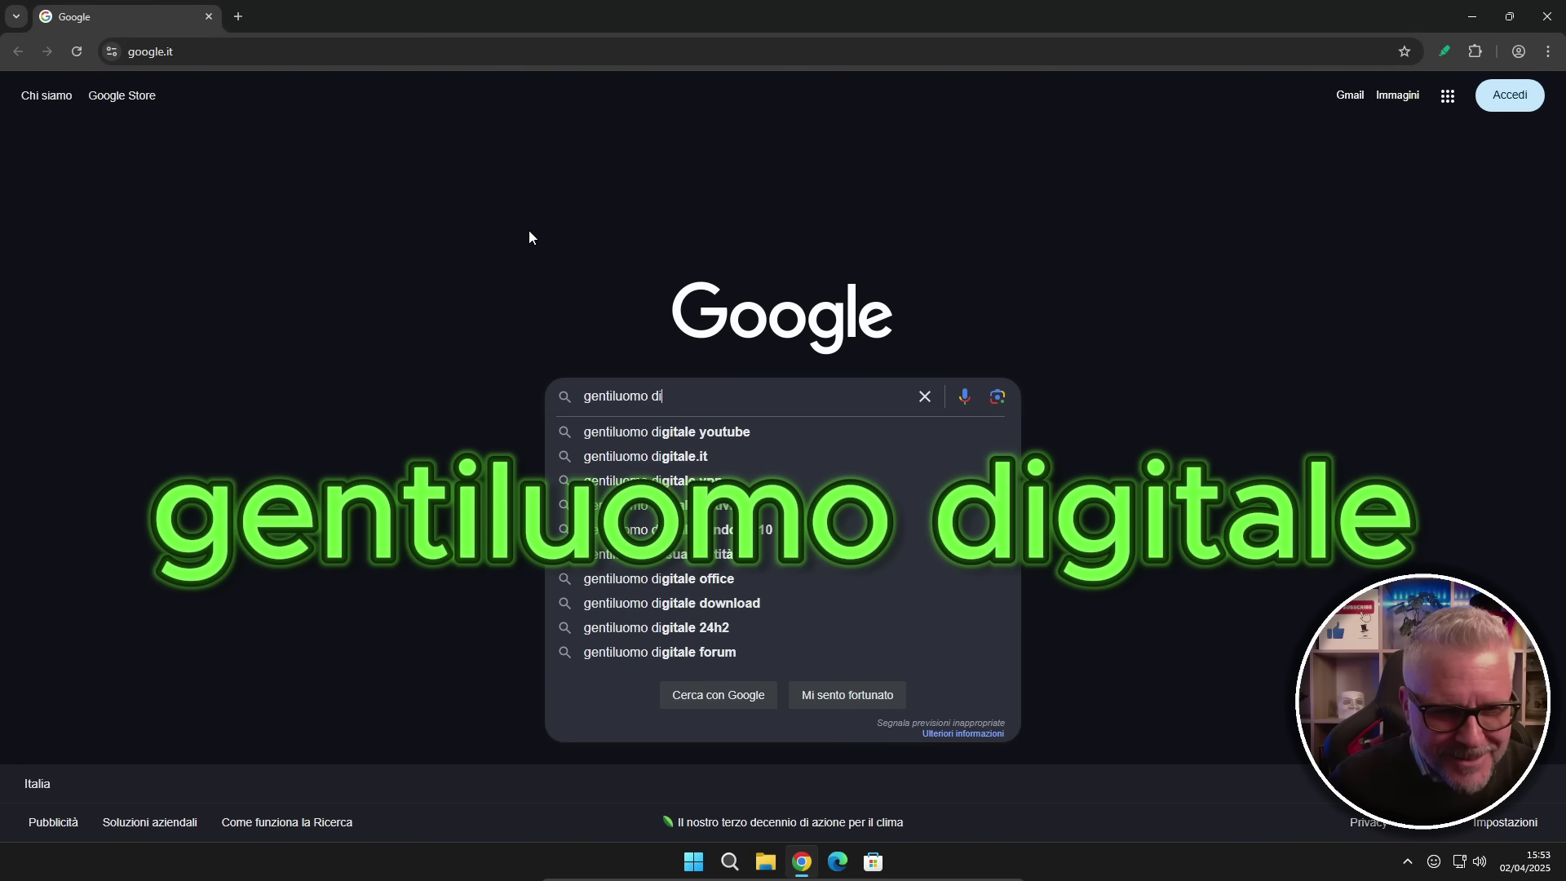
type("gitale")
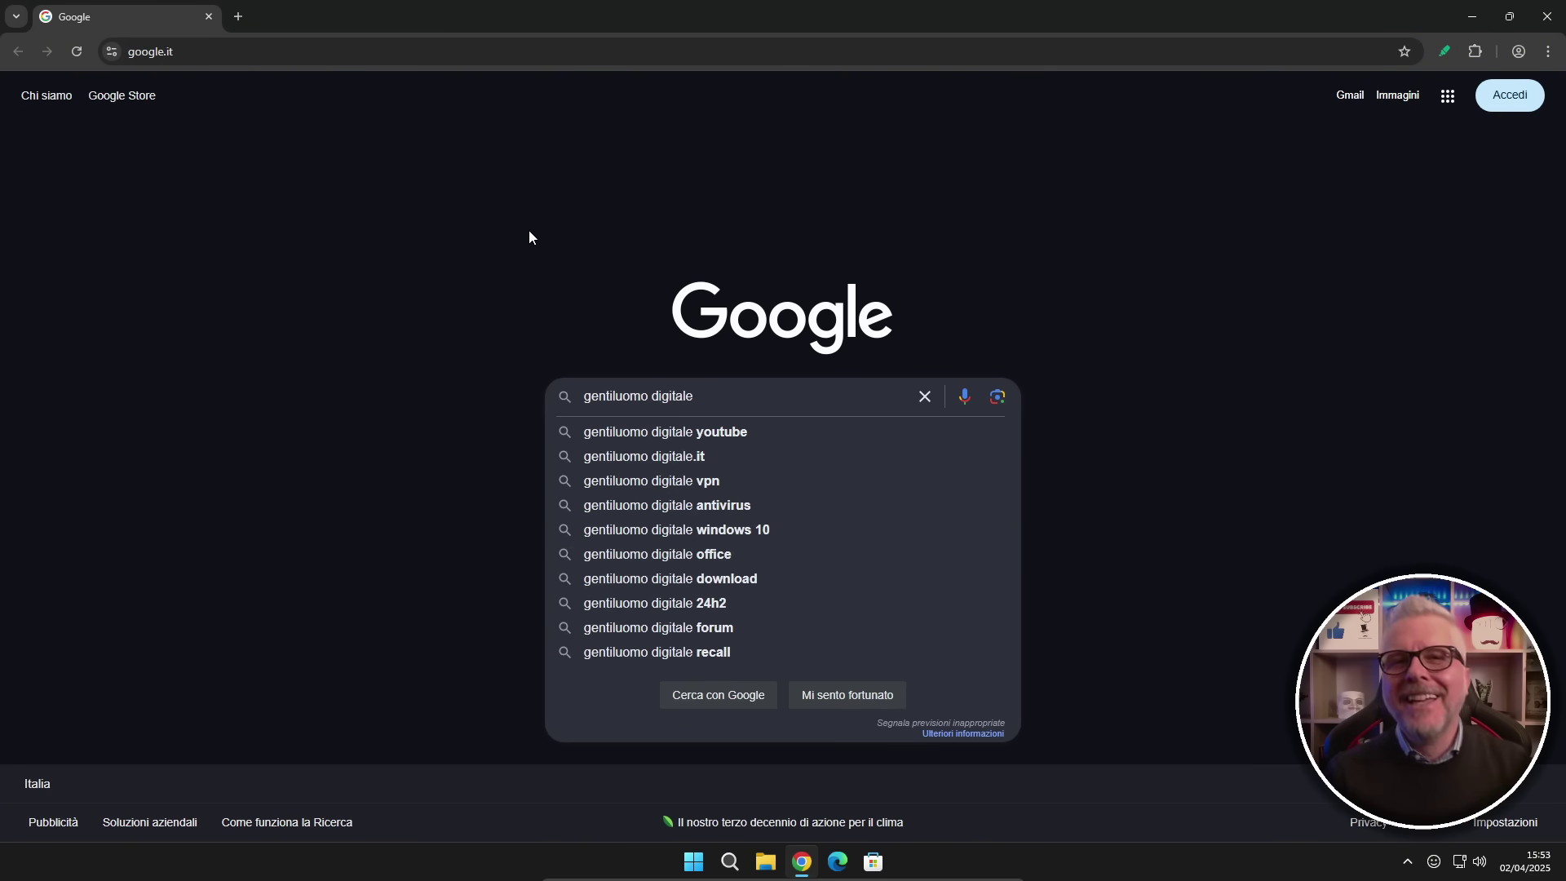
key("Return")
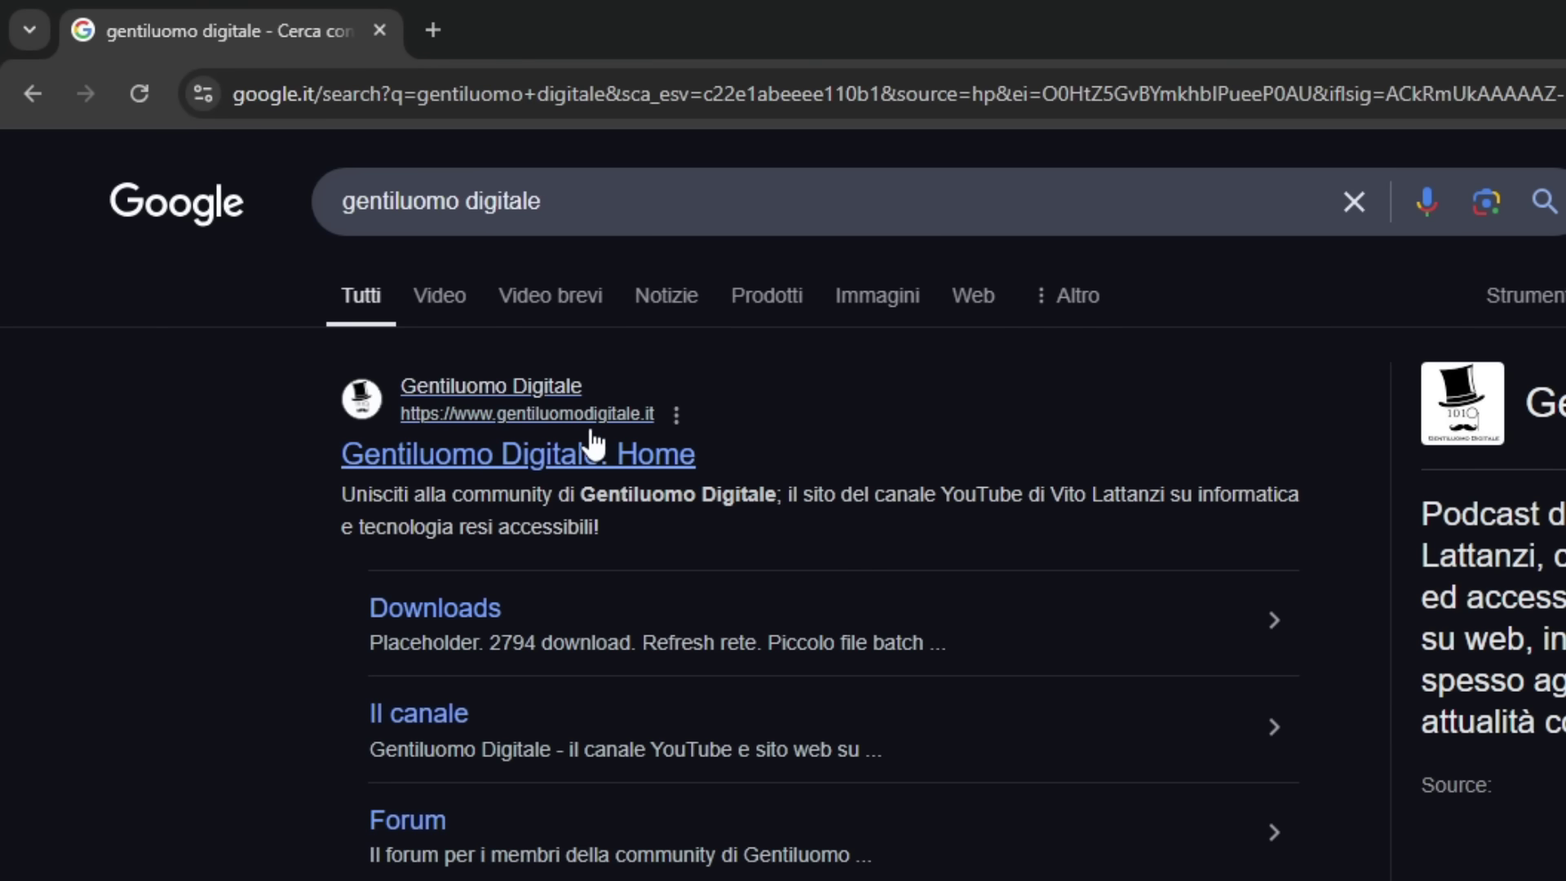
left_click(543, 463)
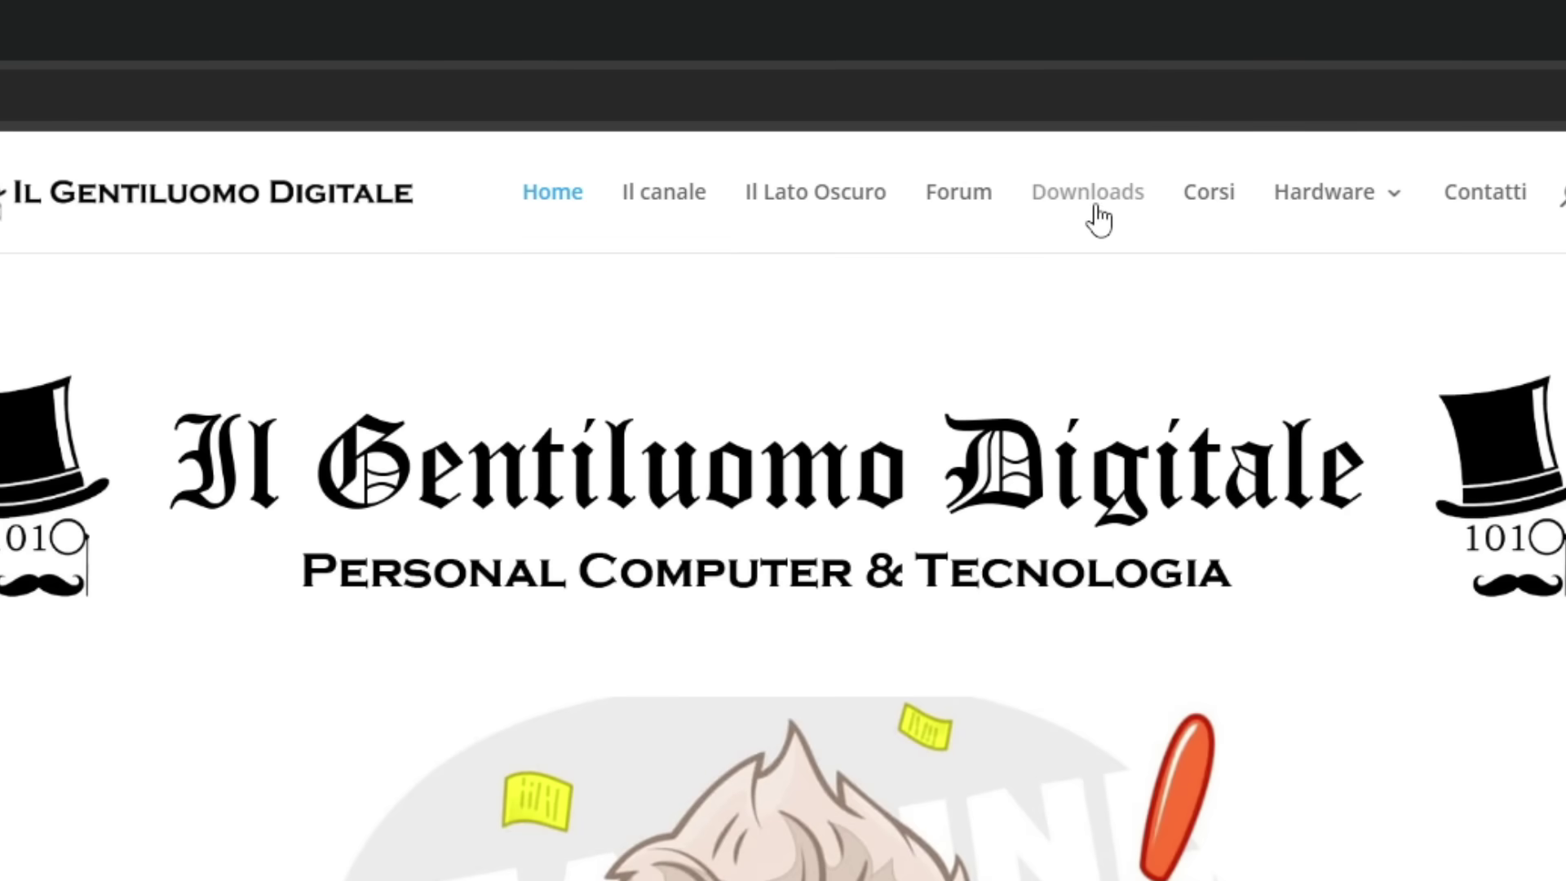
Open the site's Downloads page and locate the Treesize entry by highlighting its title
left_click(1099, 219)
scroll(1074, 458, "down", 5)
scroll(939, 242, "down", 6)
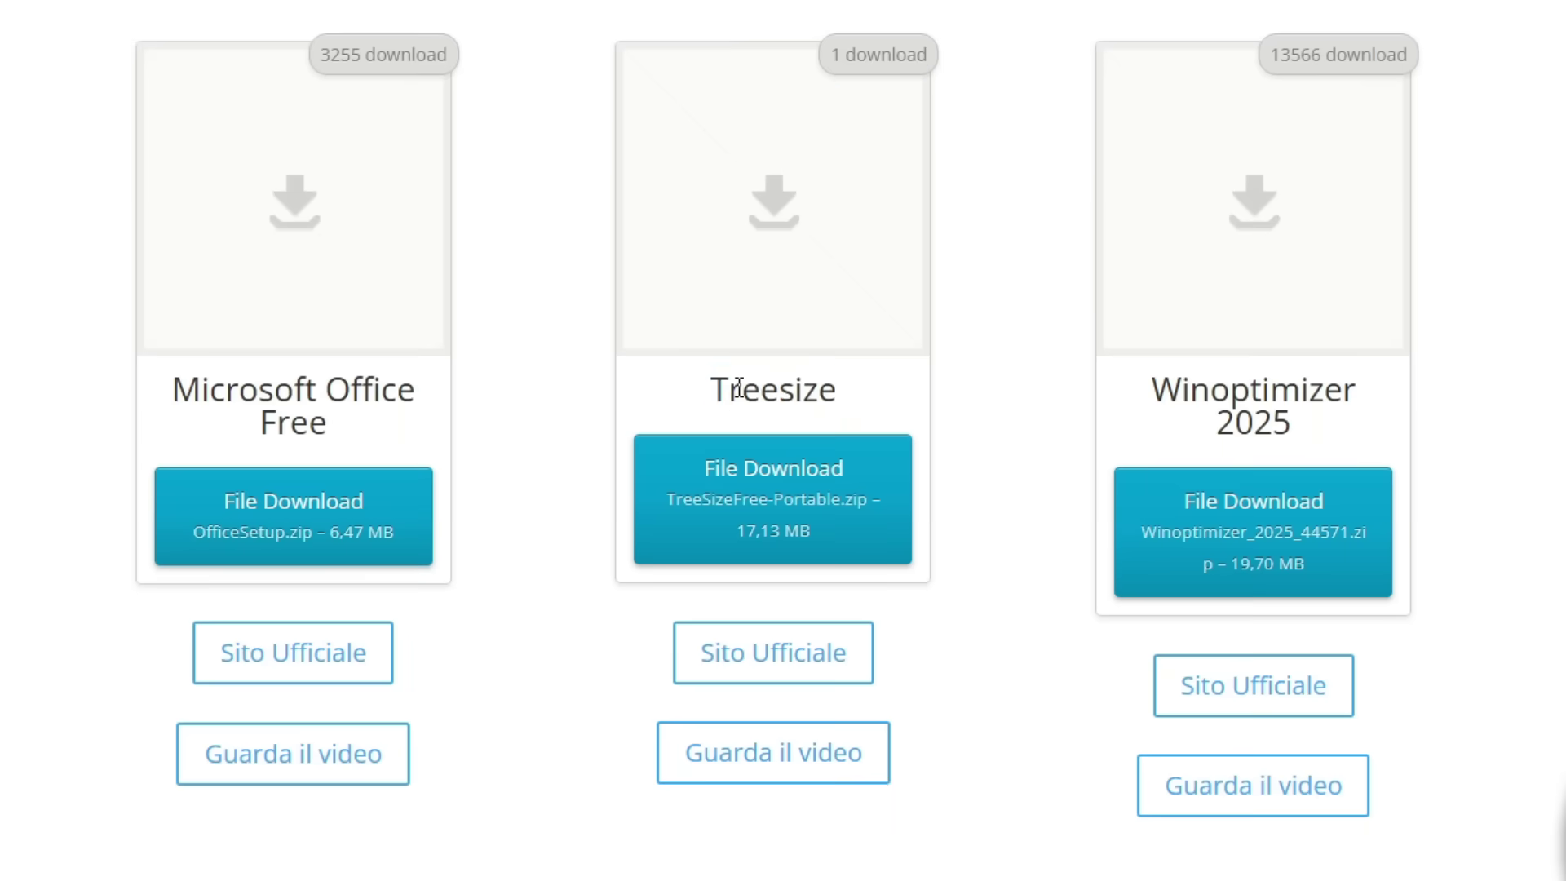
left_click_drag(741, 406, 934, 425)
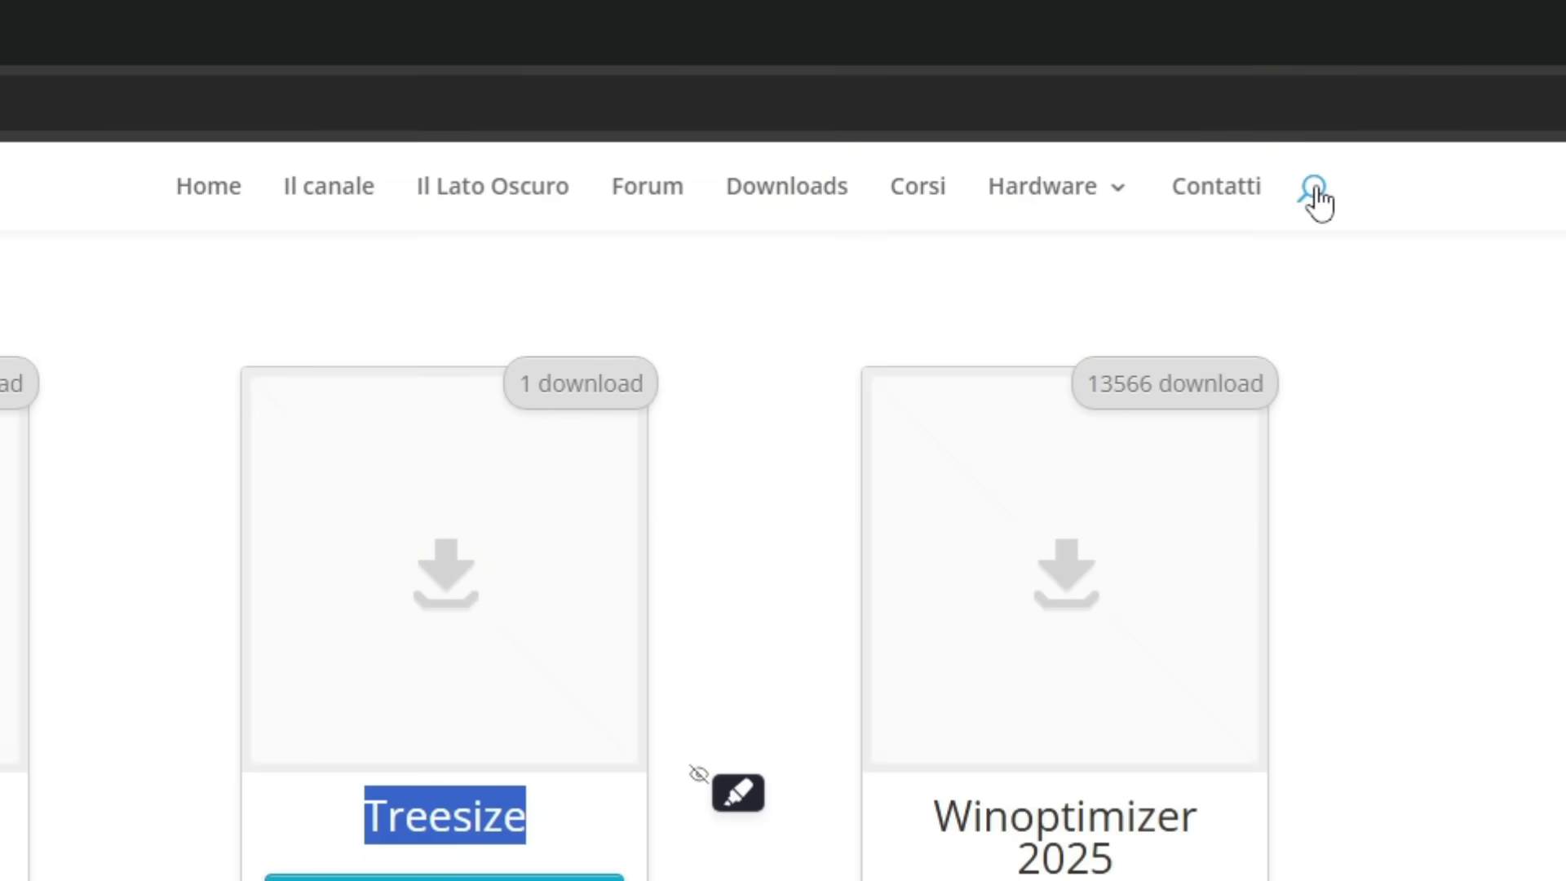
Search the site for "treesize" and download TreeSizeFree-Portable.zip from the Treesize result
left_click(1315, 192)
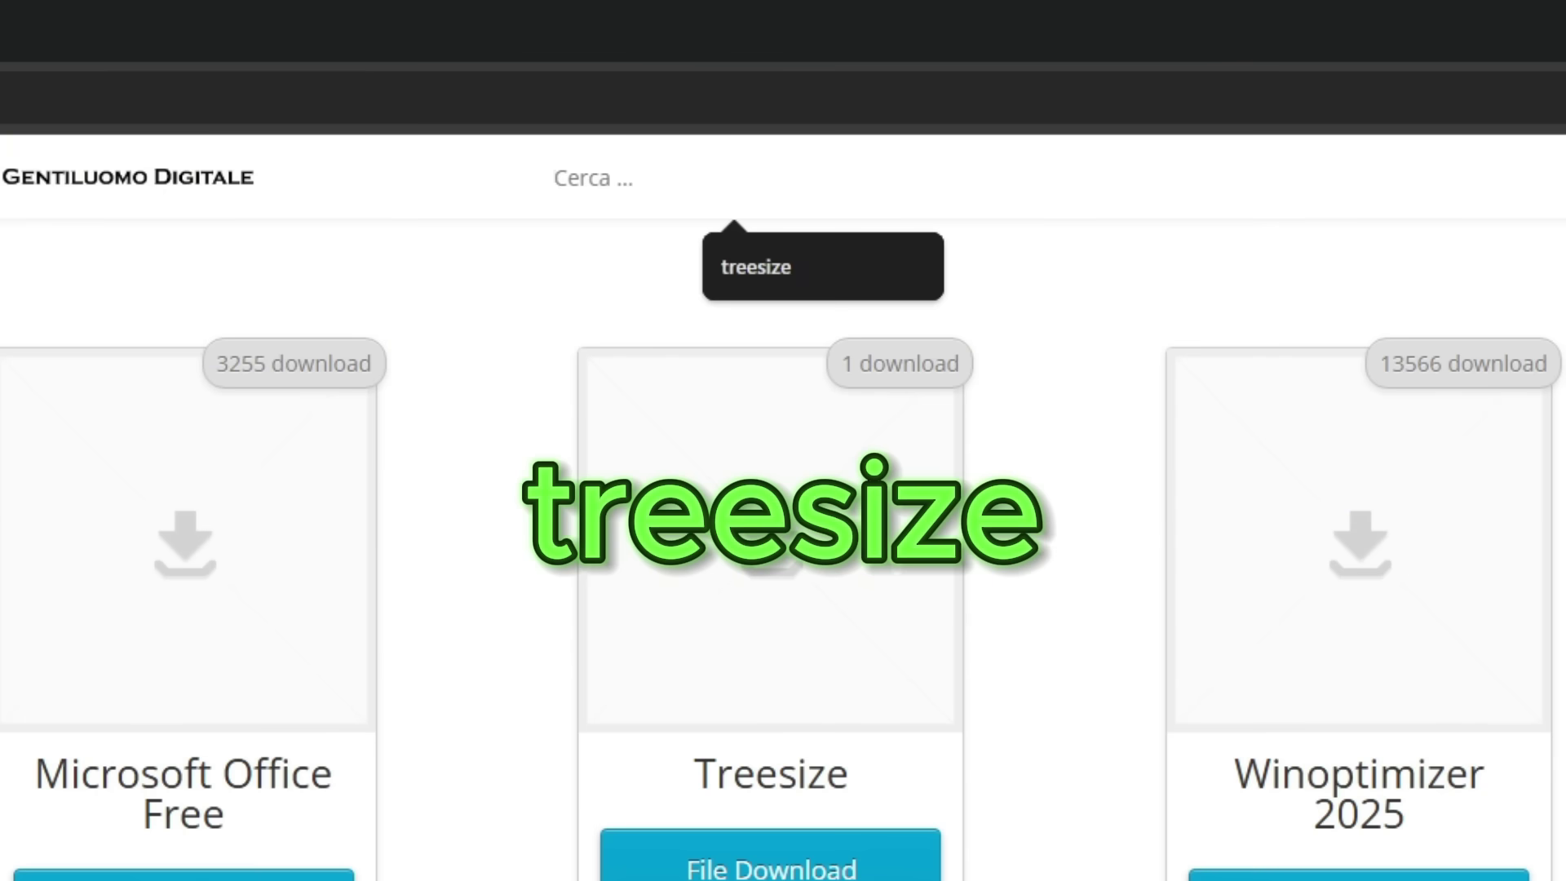
type("treesize")
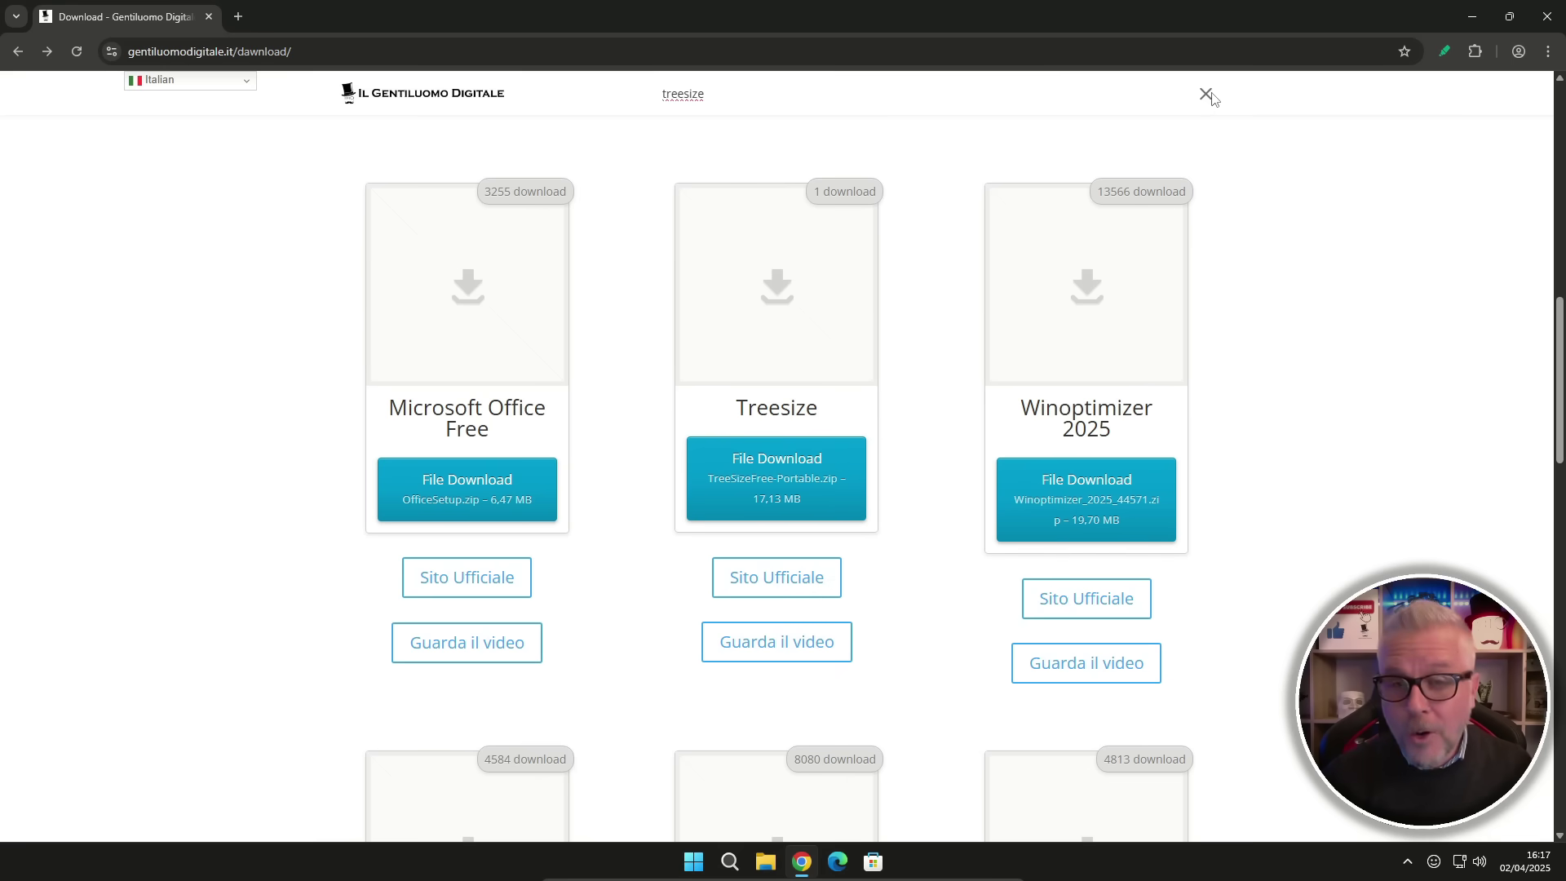
key("Return")
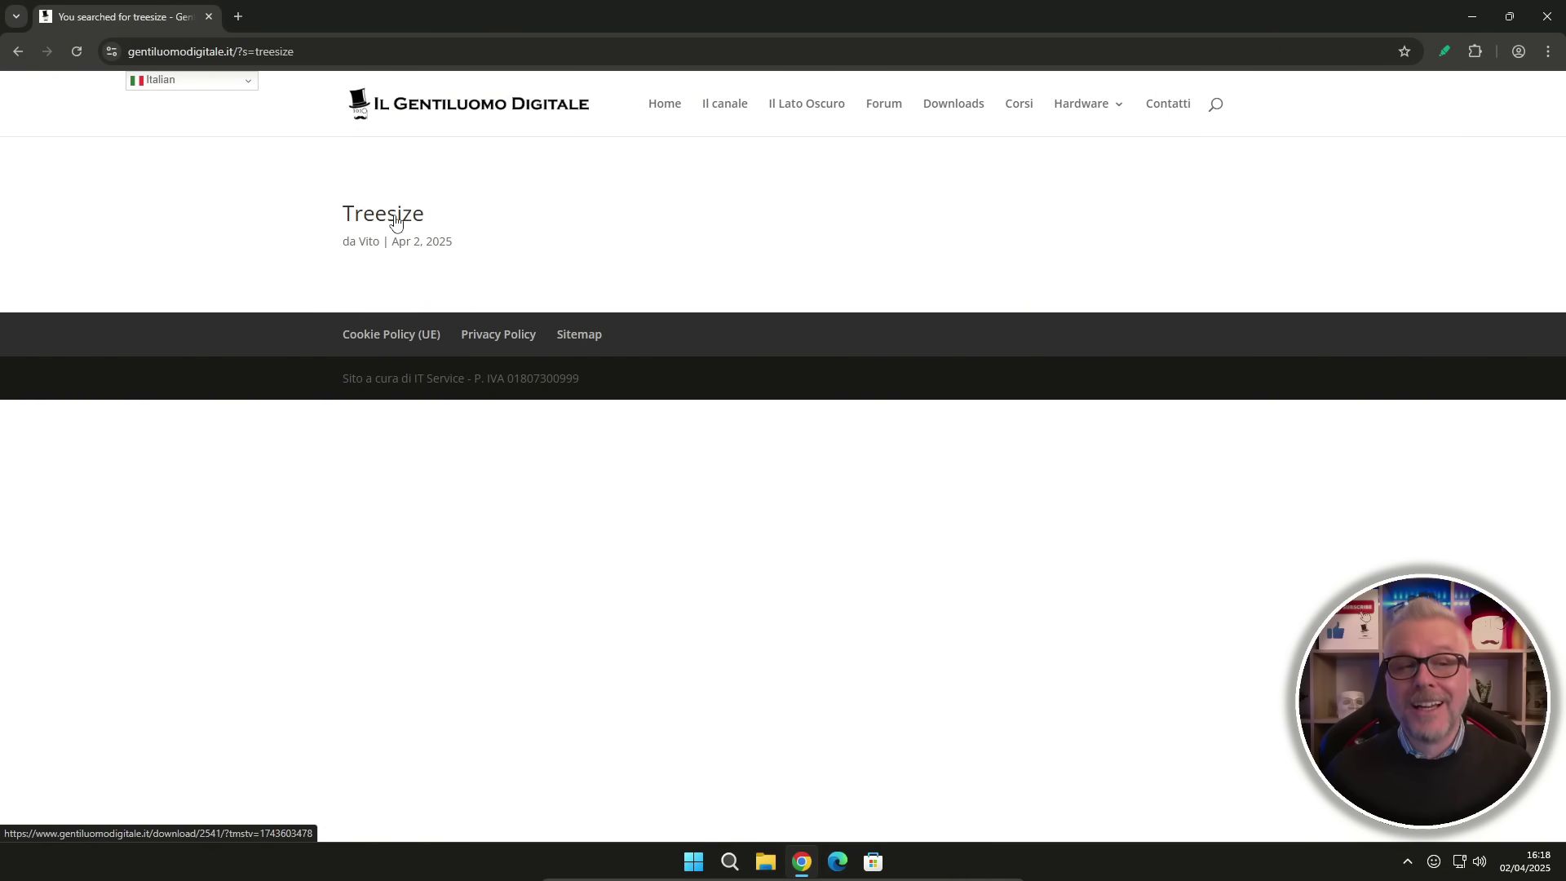
left_click(394, 219)
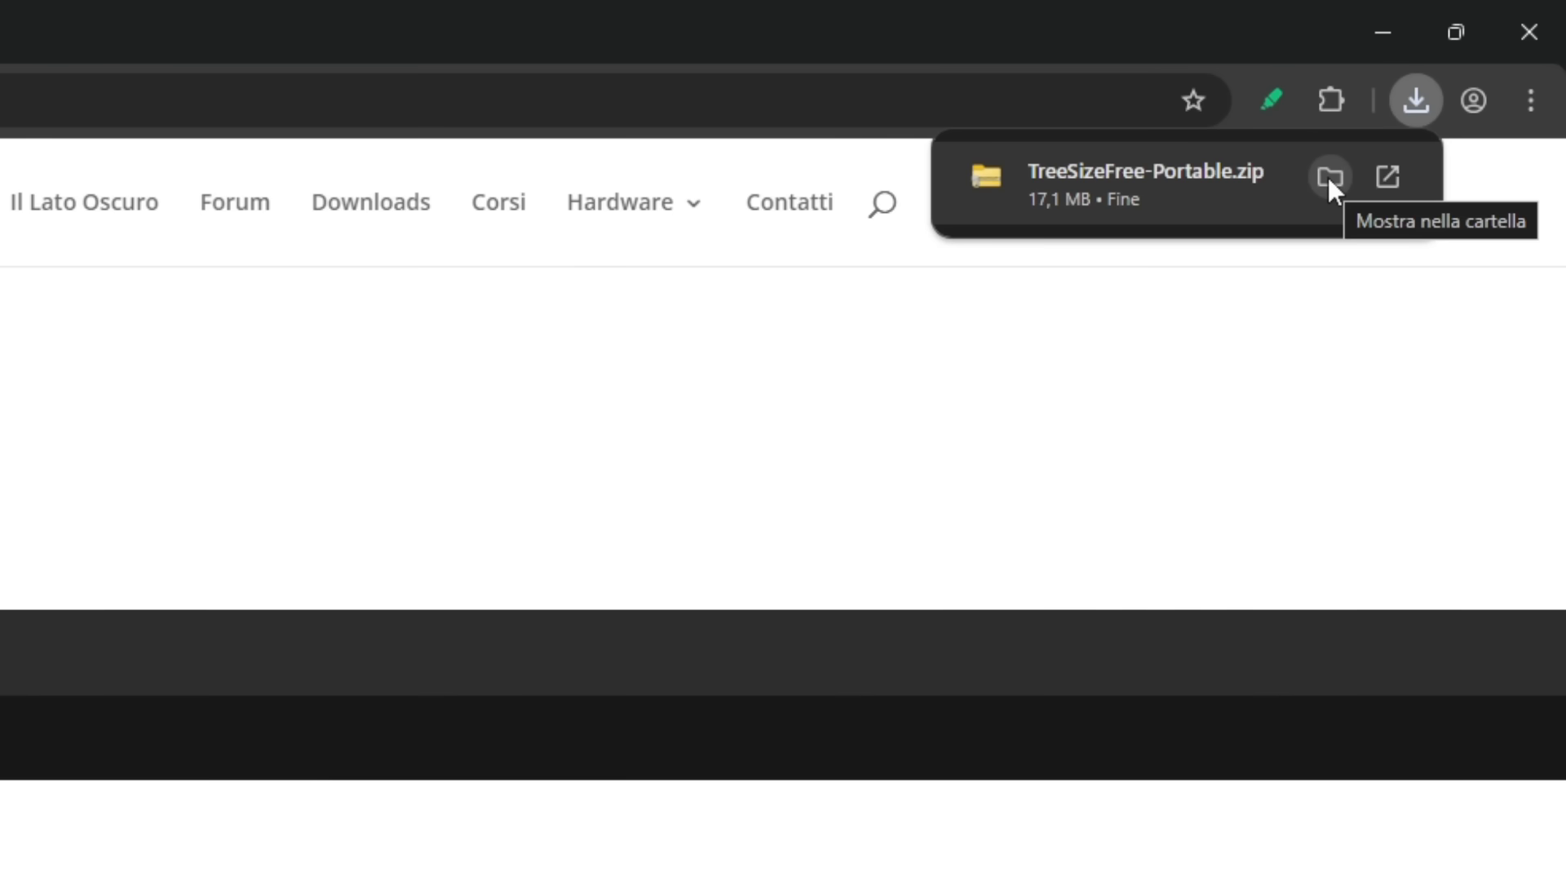
Show the downloaded TreeSizeFree-Portable.zip in its folder, close the browser and extract the archive into the Downloads folder
left_click(1330, 178)
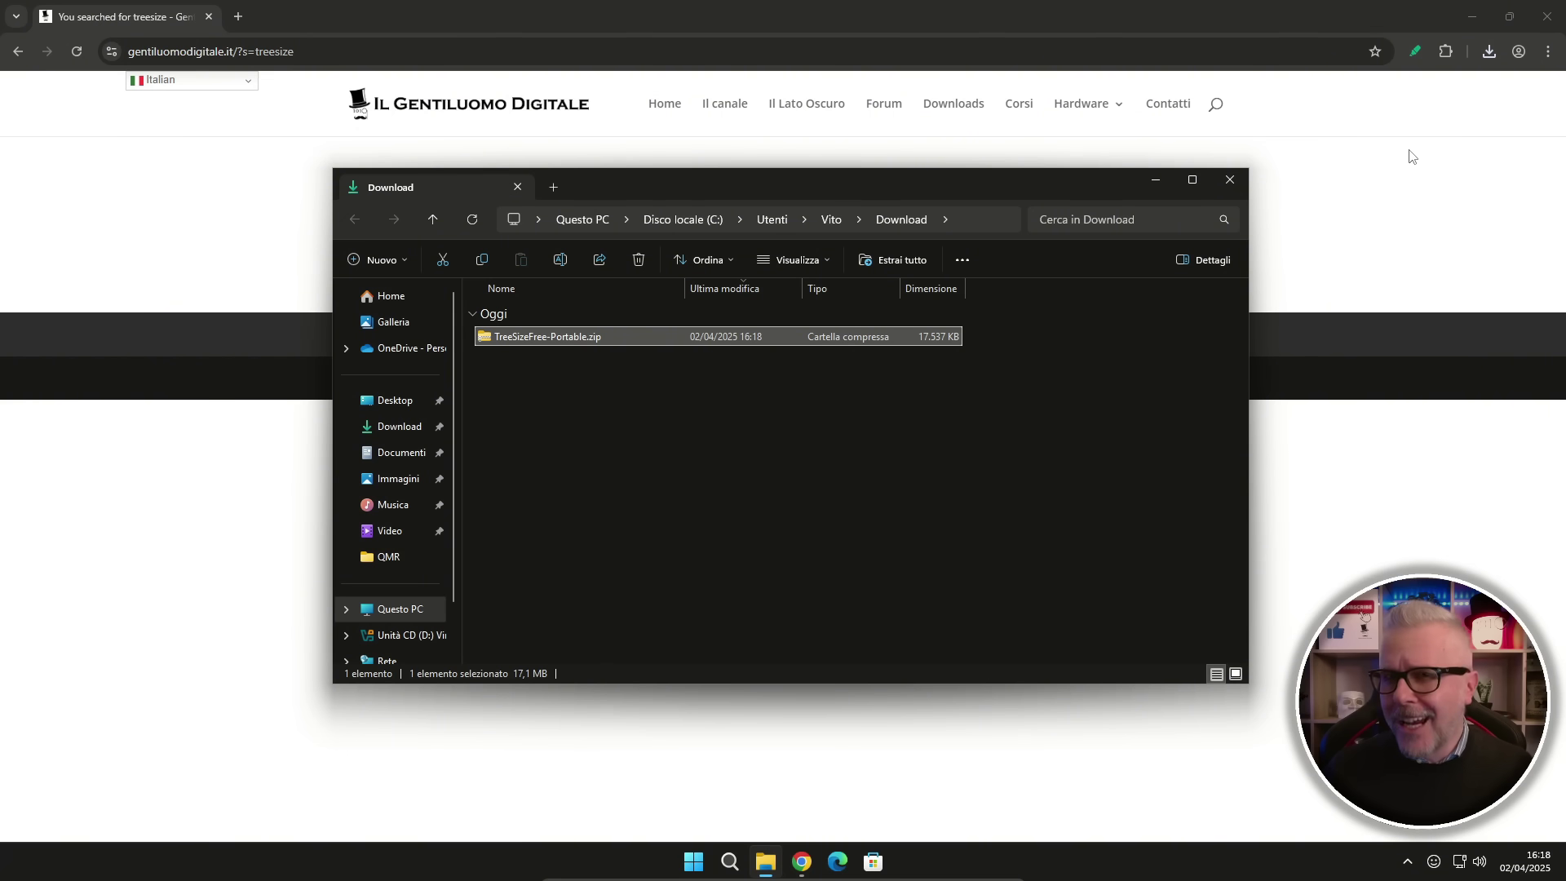
left_click(1549, 17)
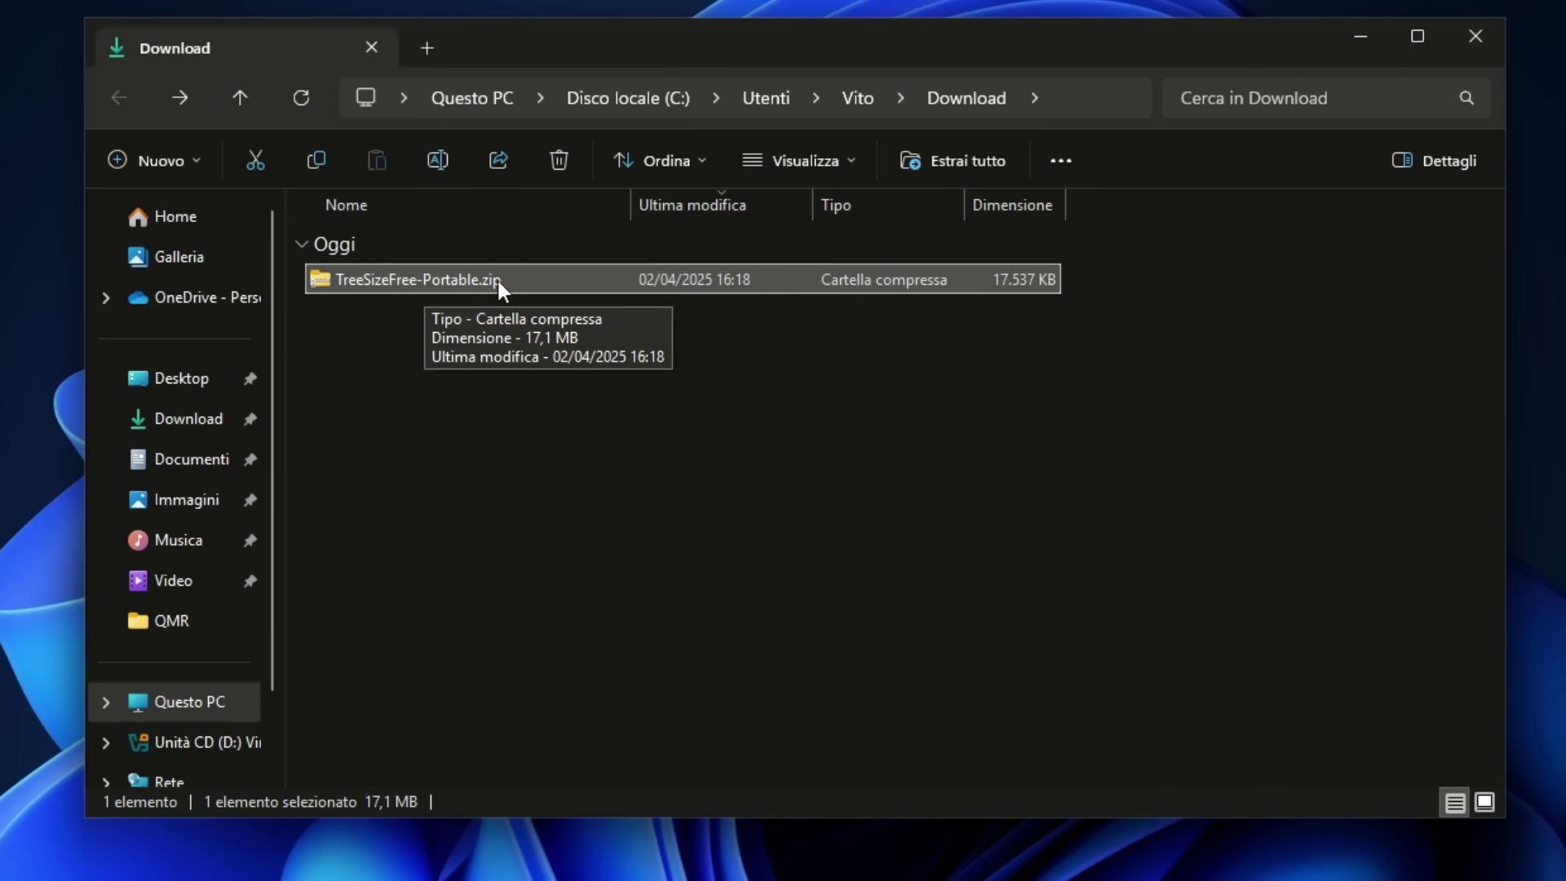
right_click(421, 278)
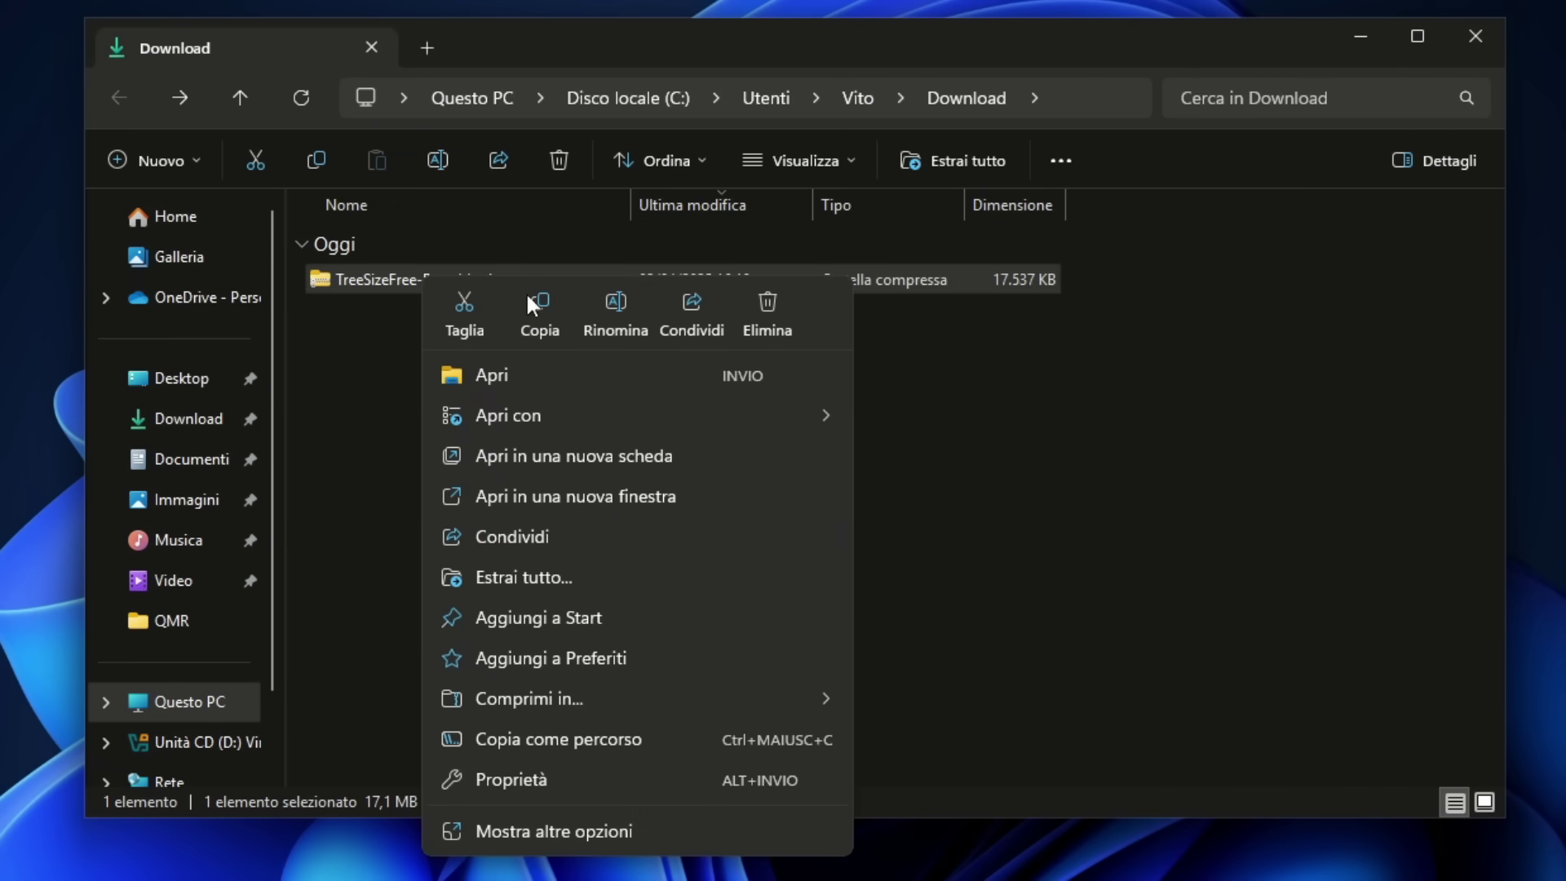
left_click(539, 576)
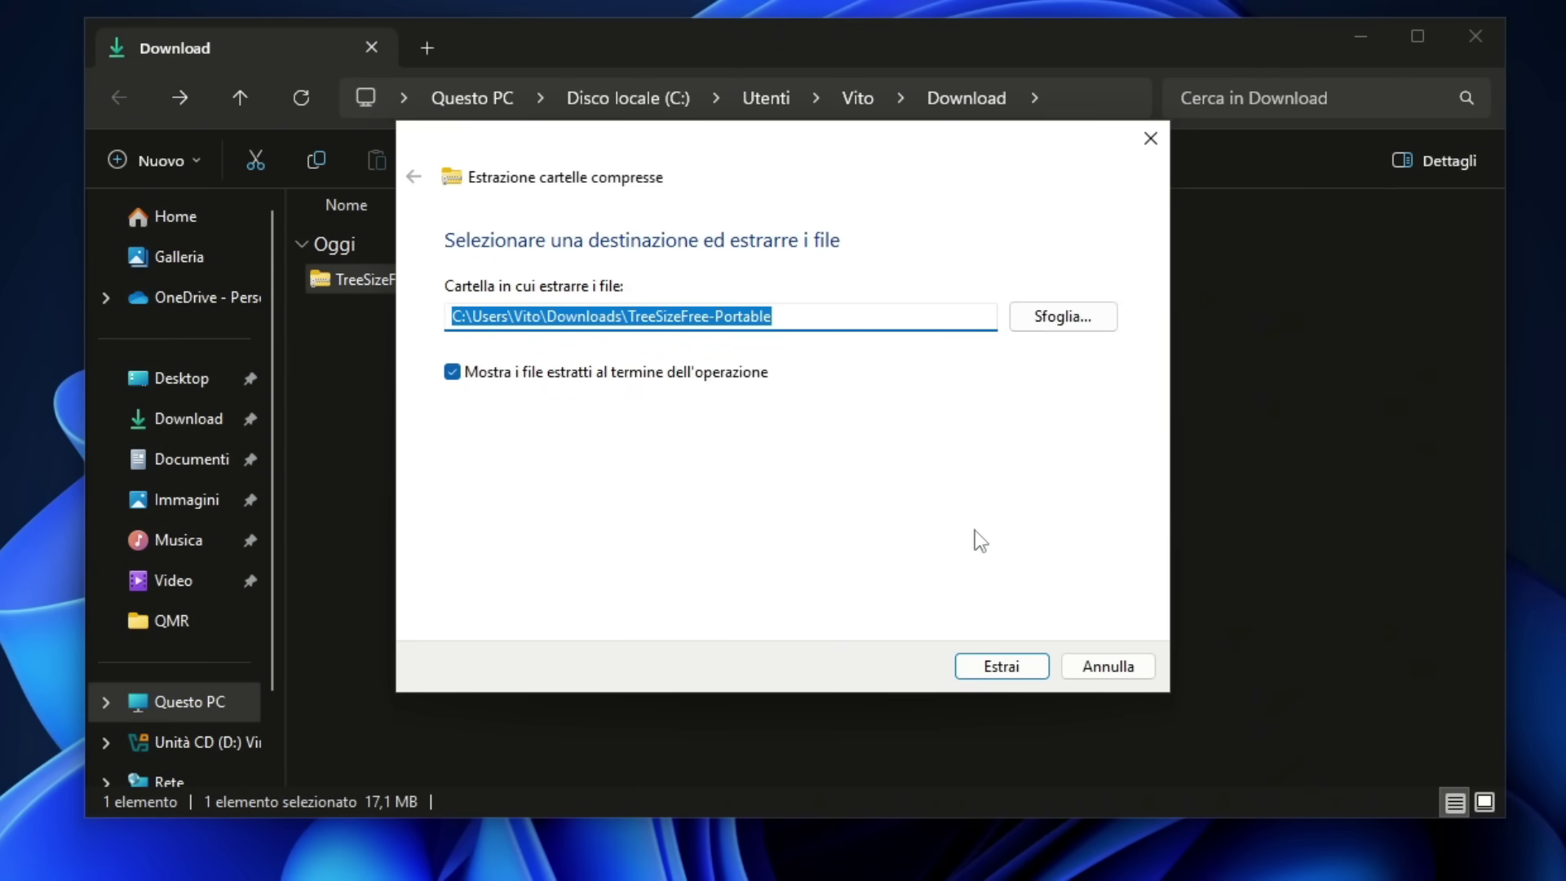
left_click(1012, 673)
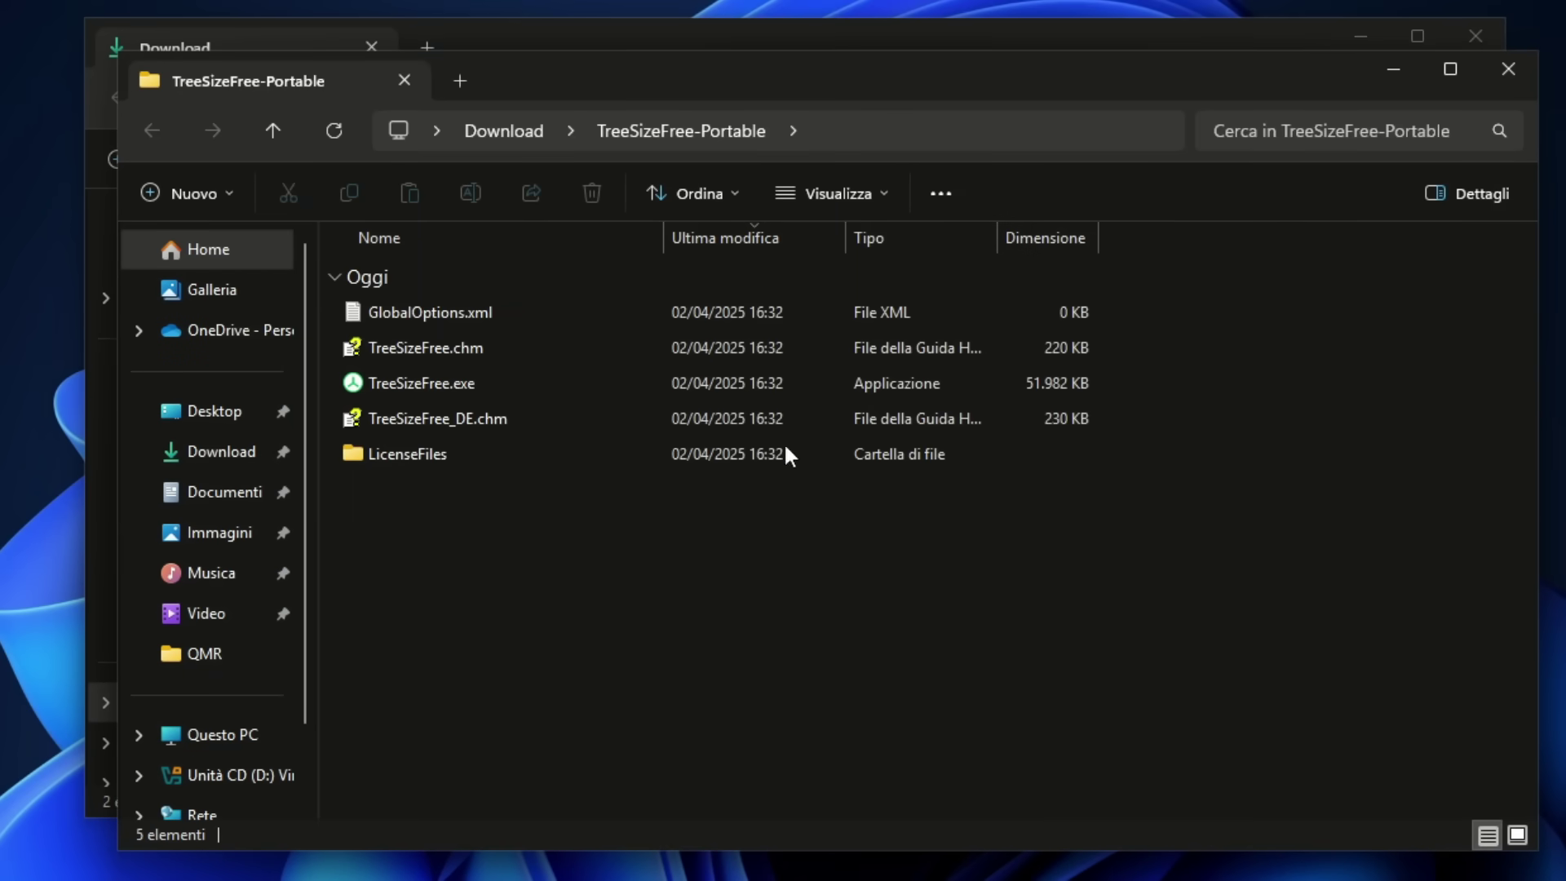
left_click(1509, 68)
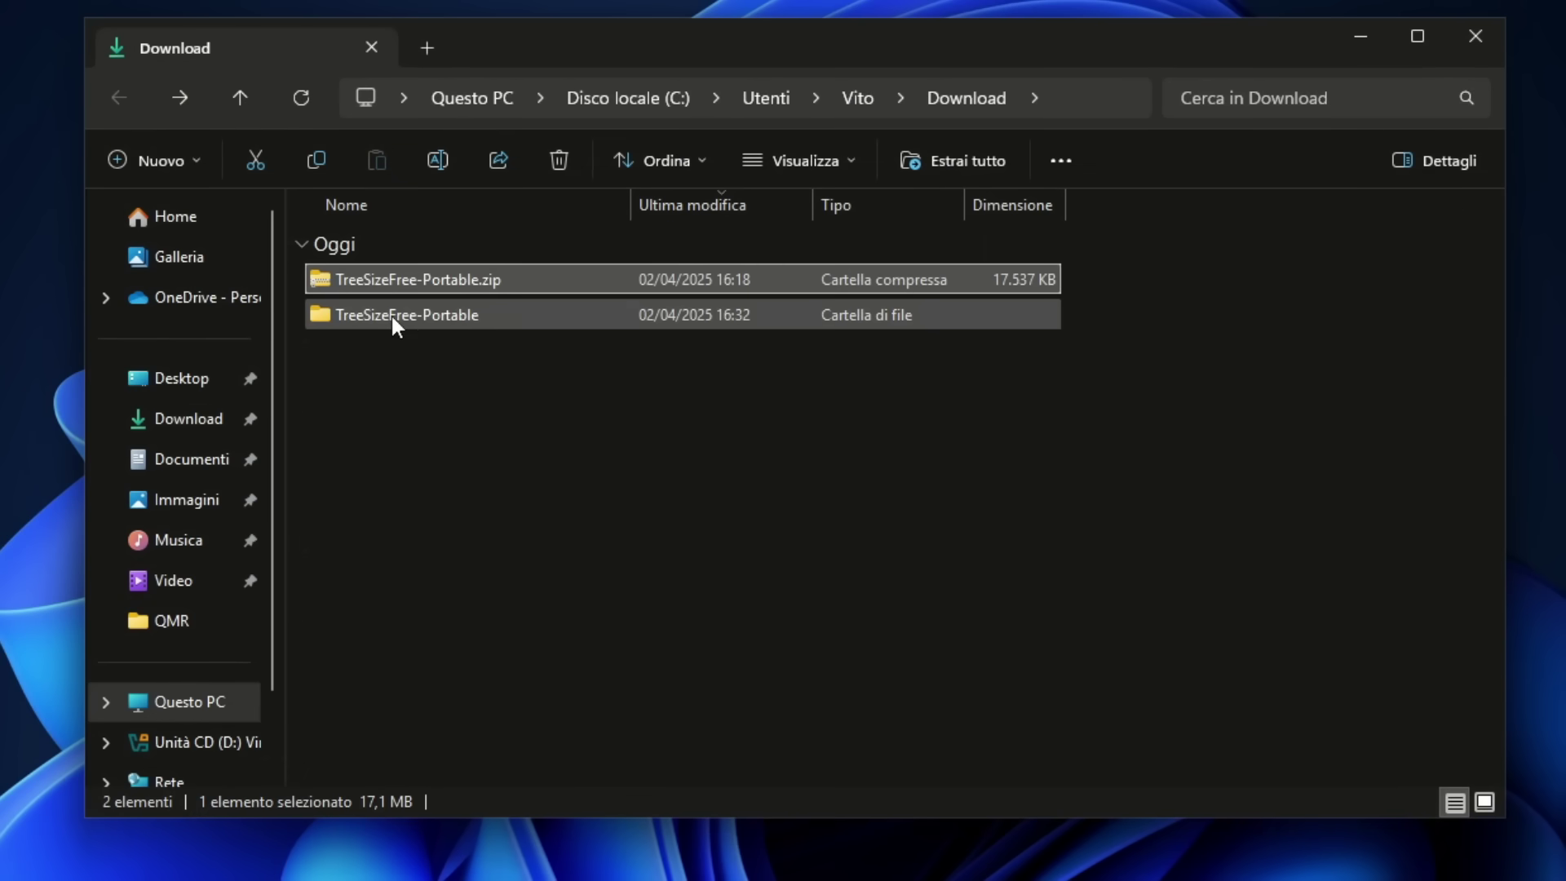
Move the extracted TreeSizeFree-Portable folder from Download to the desktop and close the Download window
mouse_move(341, 315)
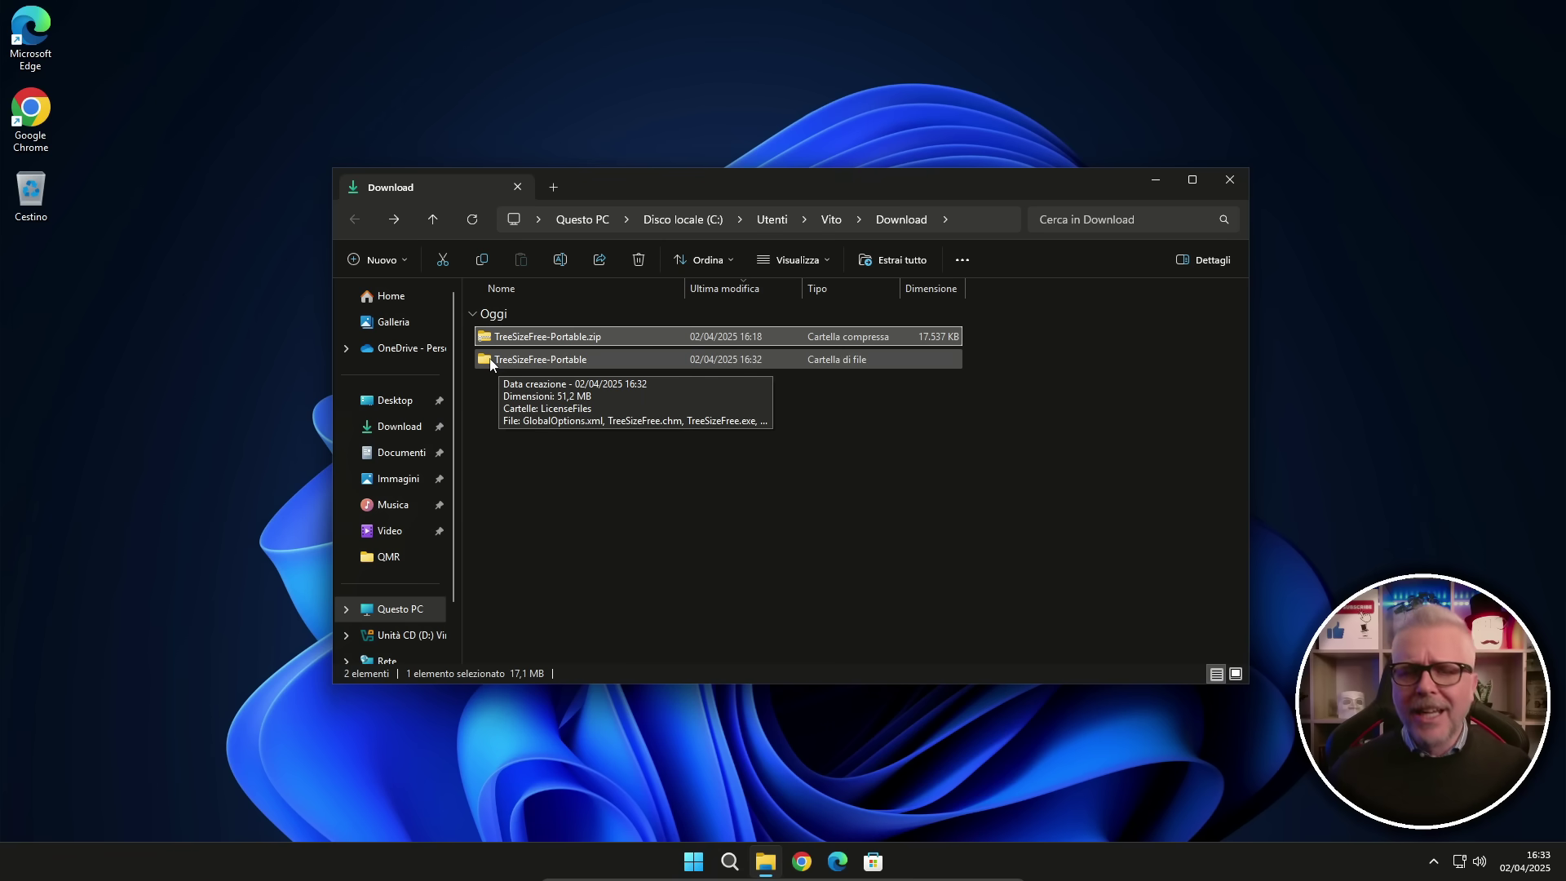
left_click_drag(491, 364, 61, 336)
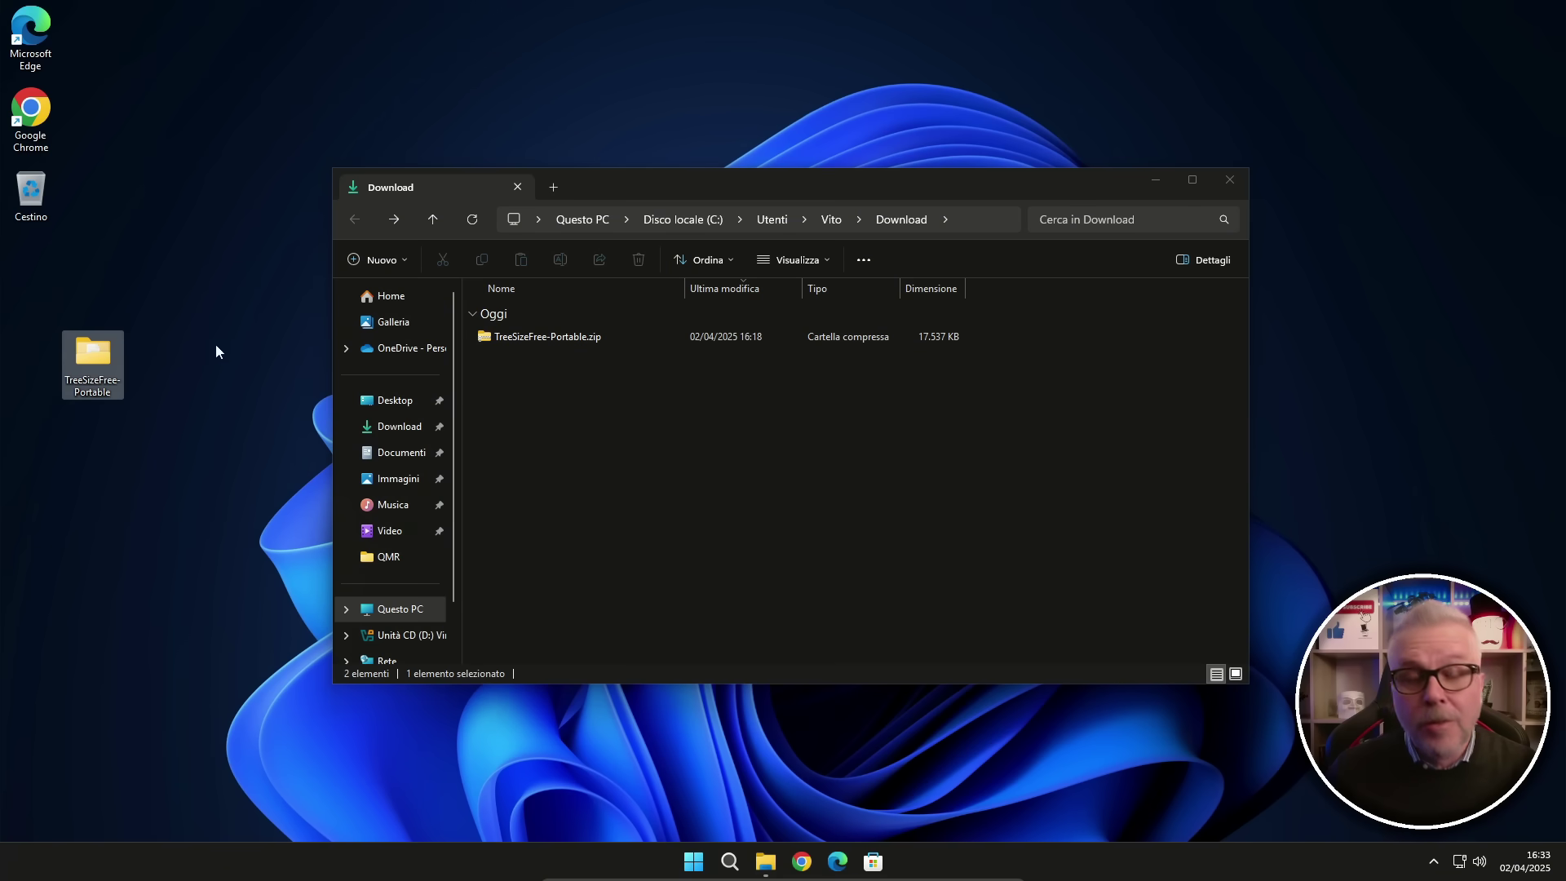
left_click(1233, 183)
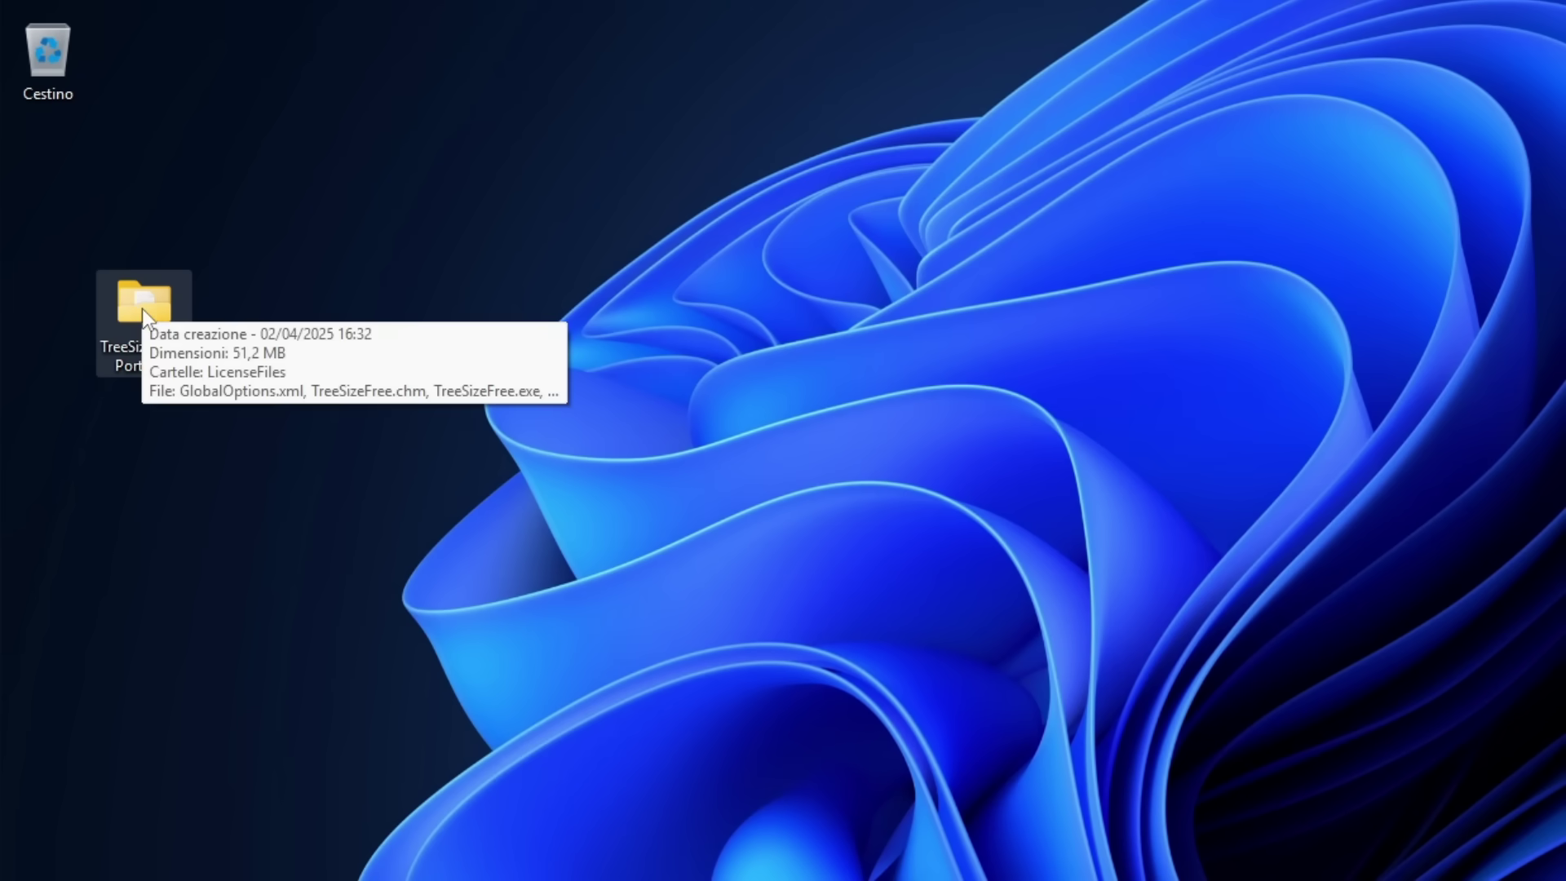
Open the TreeSizeFree-Portable folder on the desktop and run TreeSizeFree.exe
double_click(142, 307)
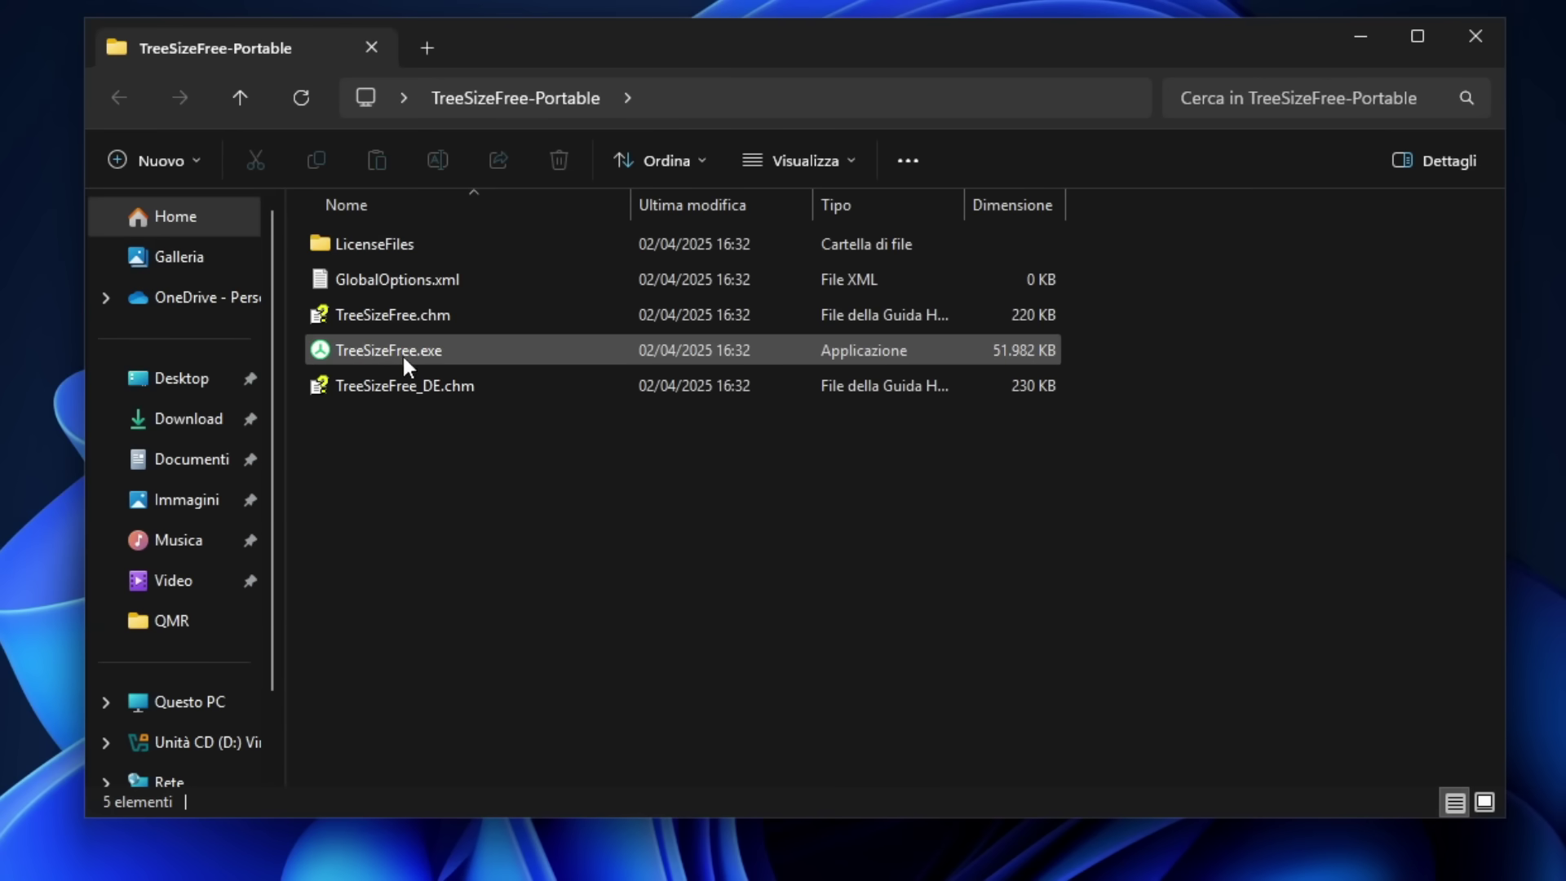
mouse_move(377, 355)
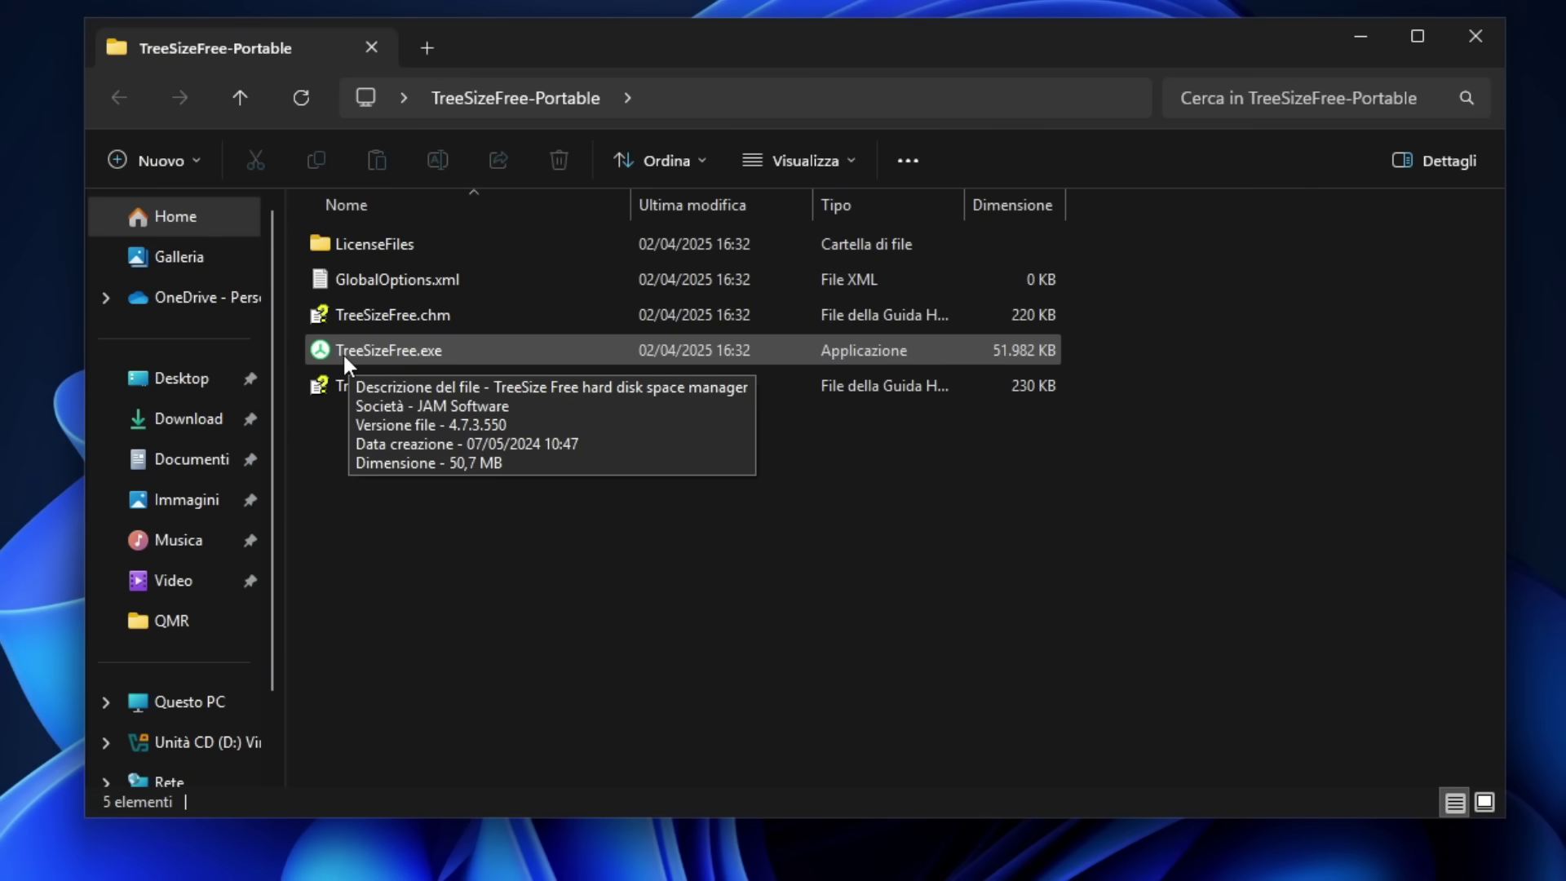
double_click(426, 353)
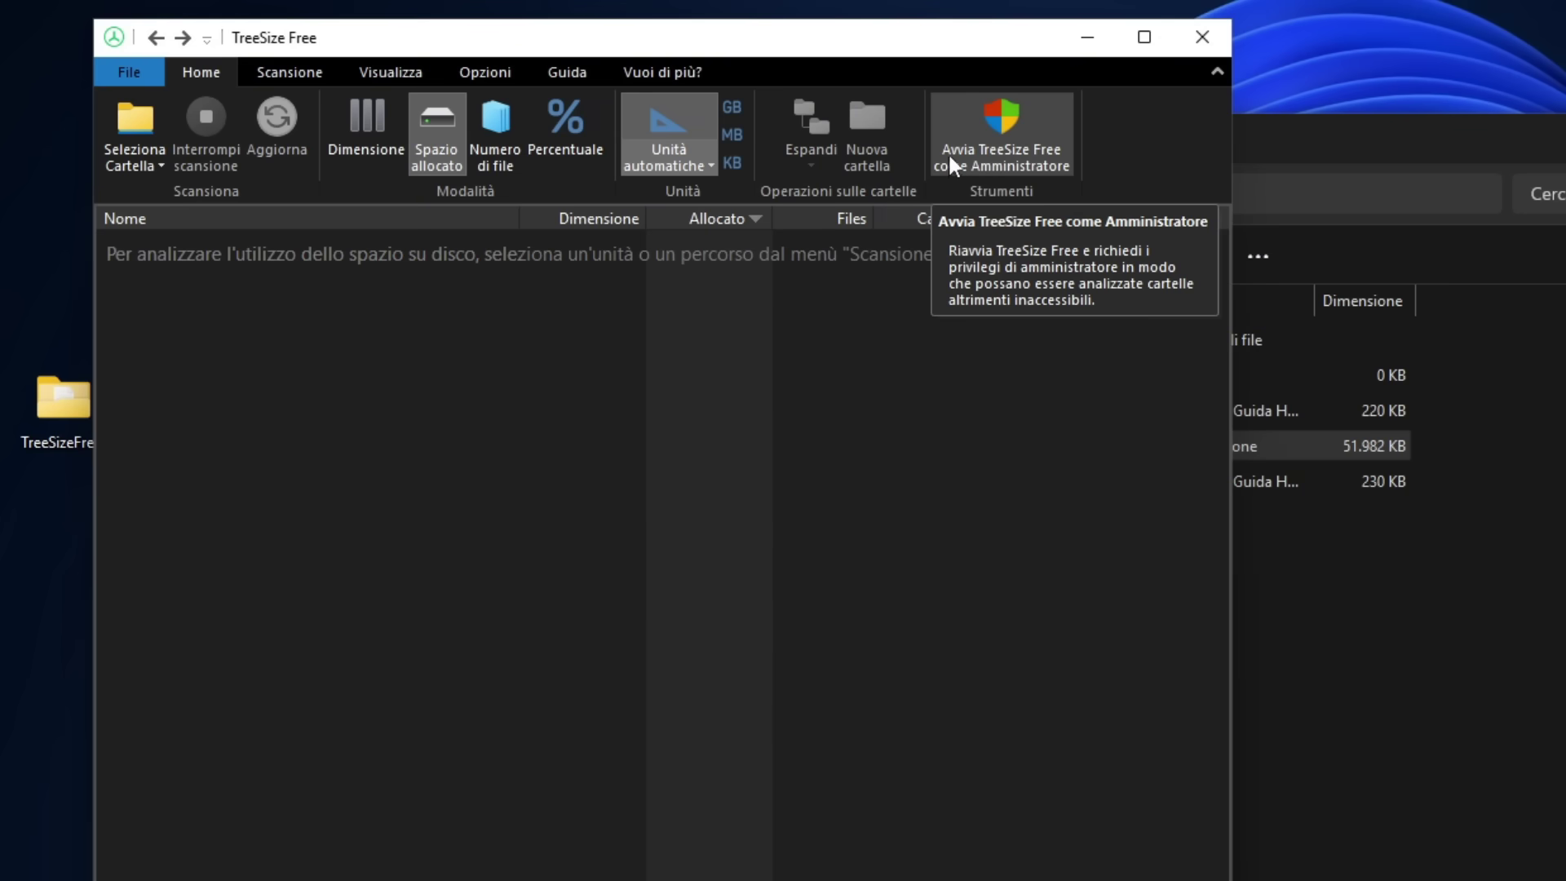
Restart TreeSize Free as administrator, allow it to make changes, and reposition its window on the desktop
left_click(1003, 129)
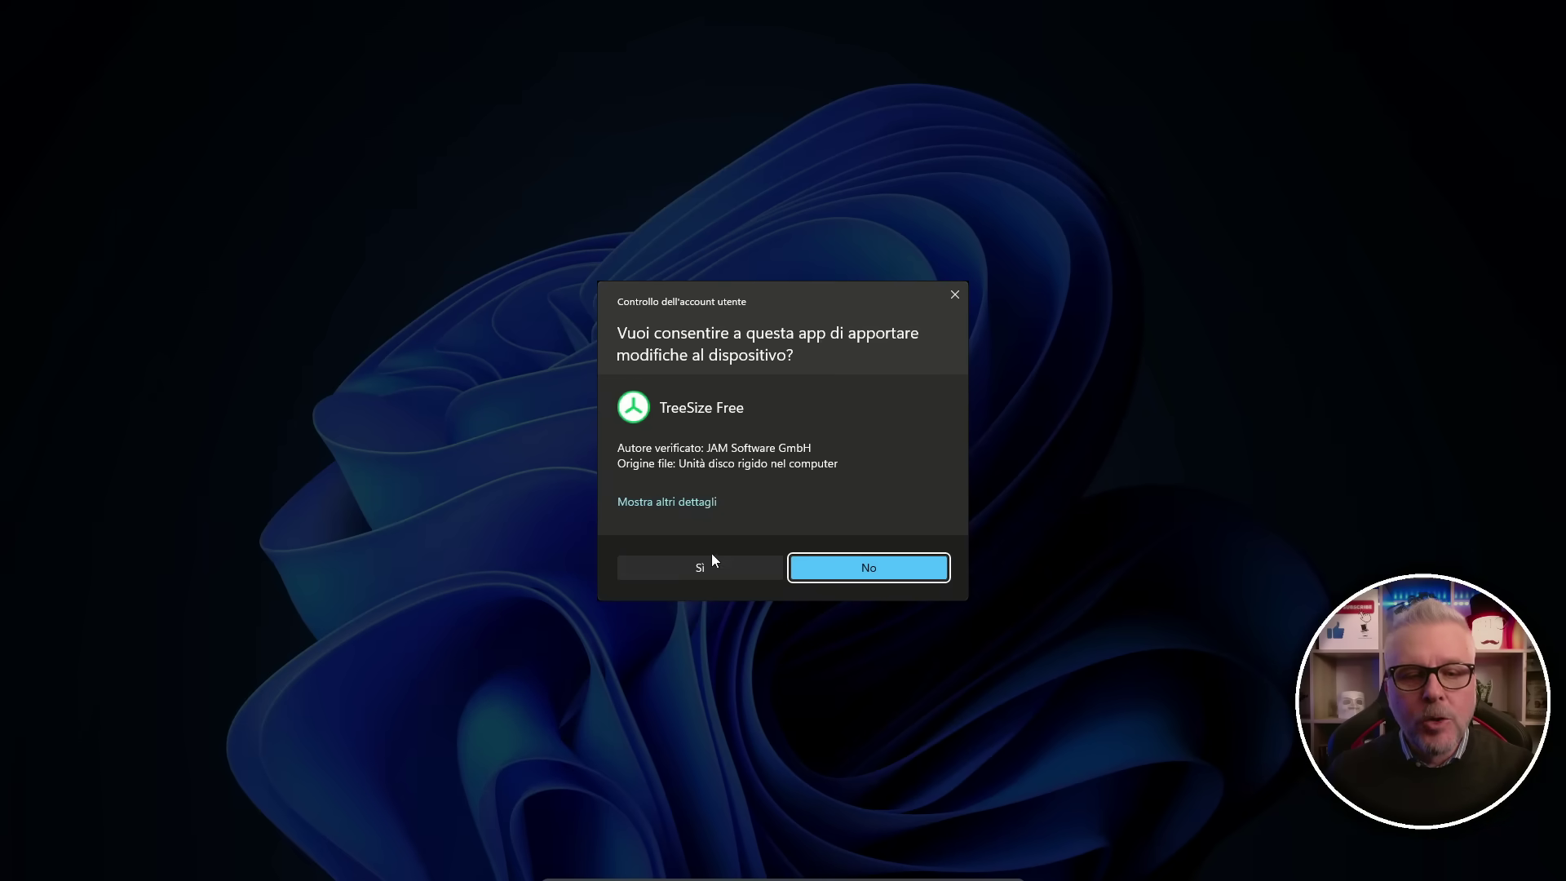
left_click(712, 567)
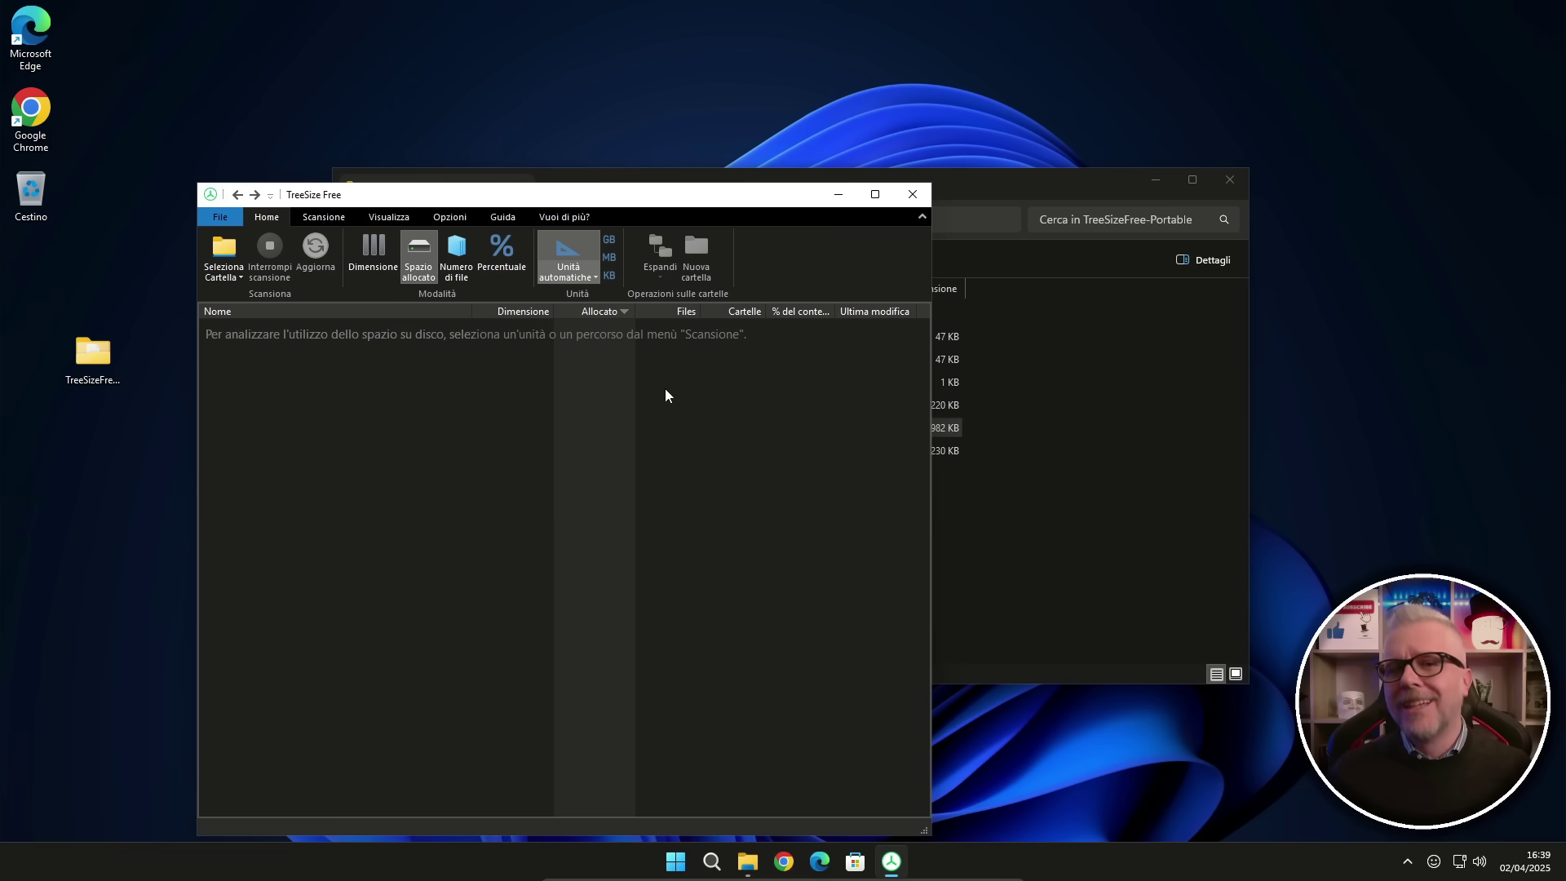
left_click_drag(615, 201, 842, 115)
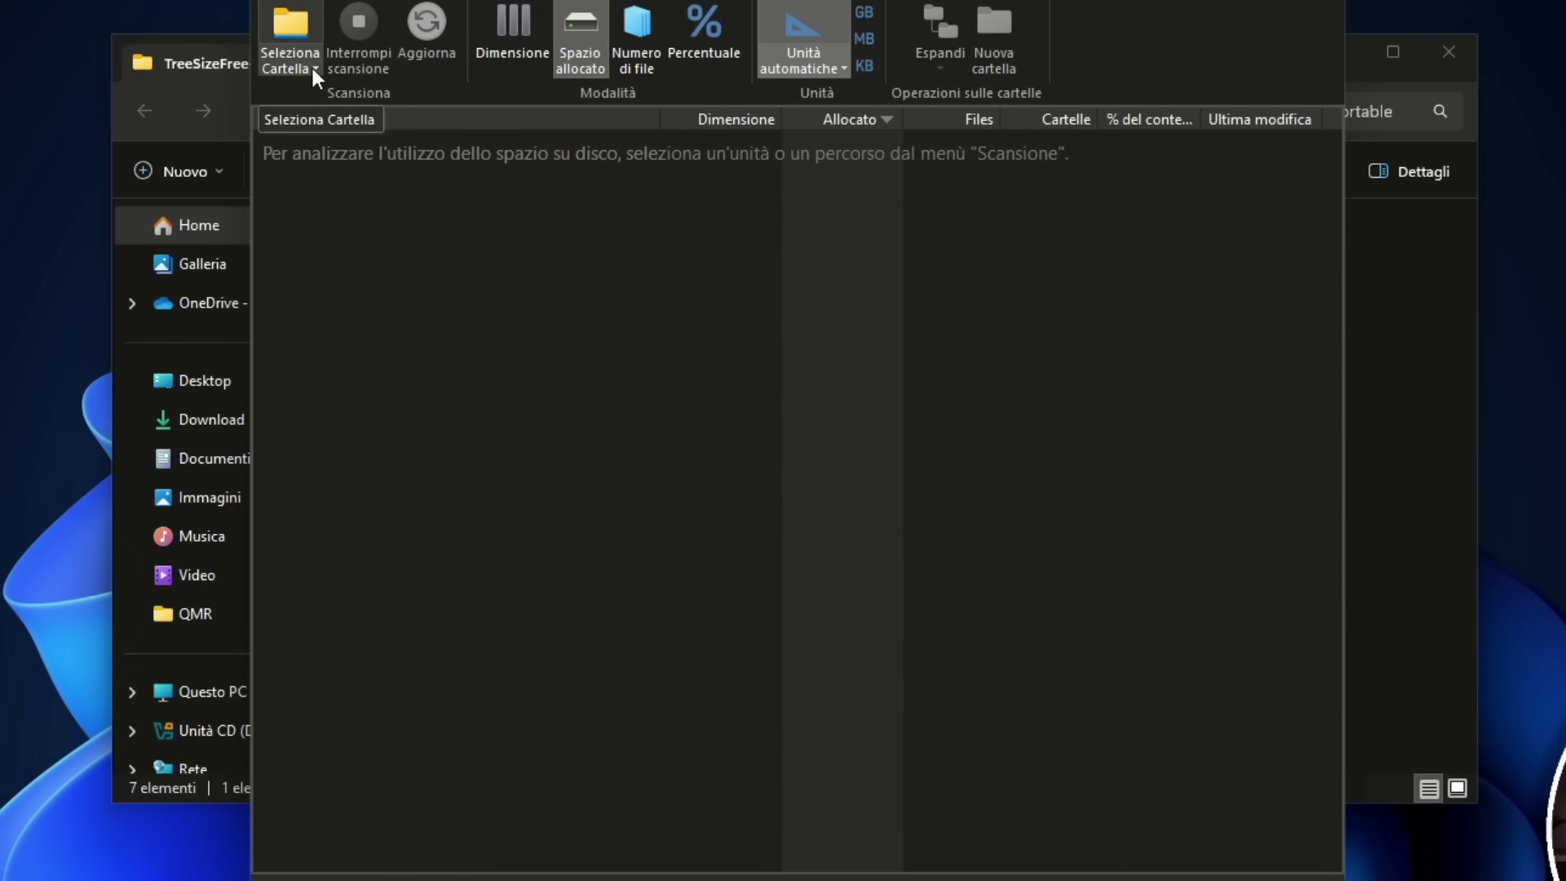
left_click(311, 65)
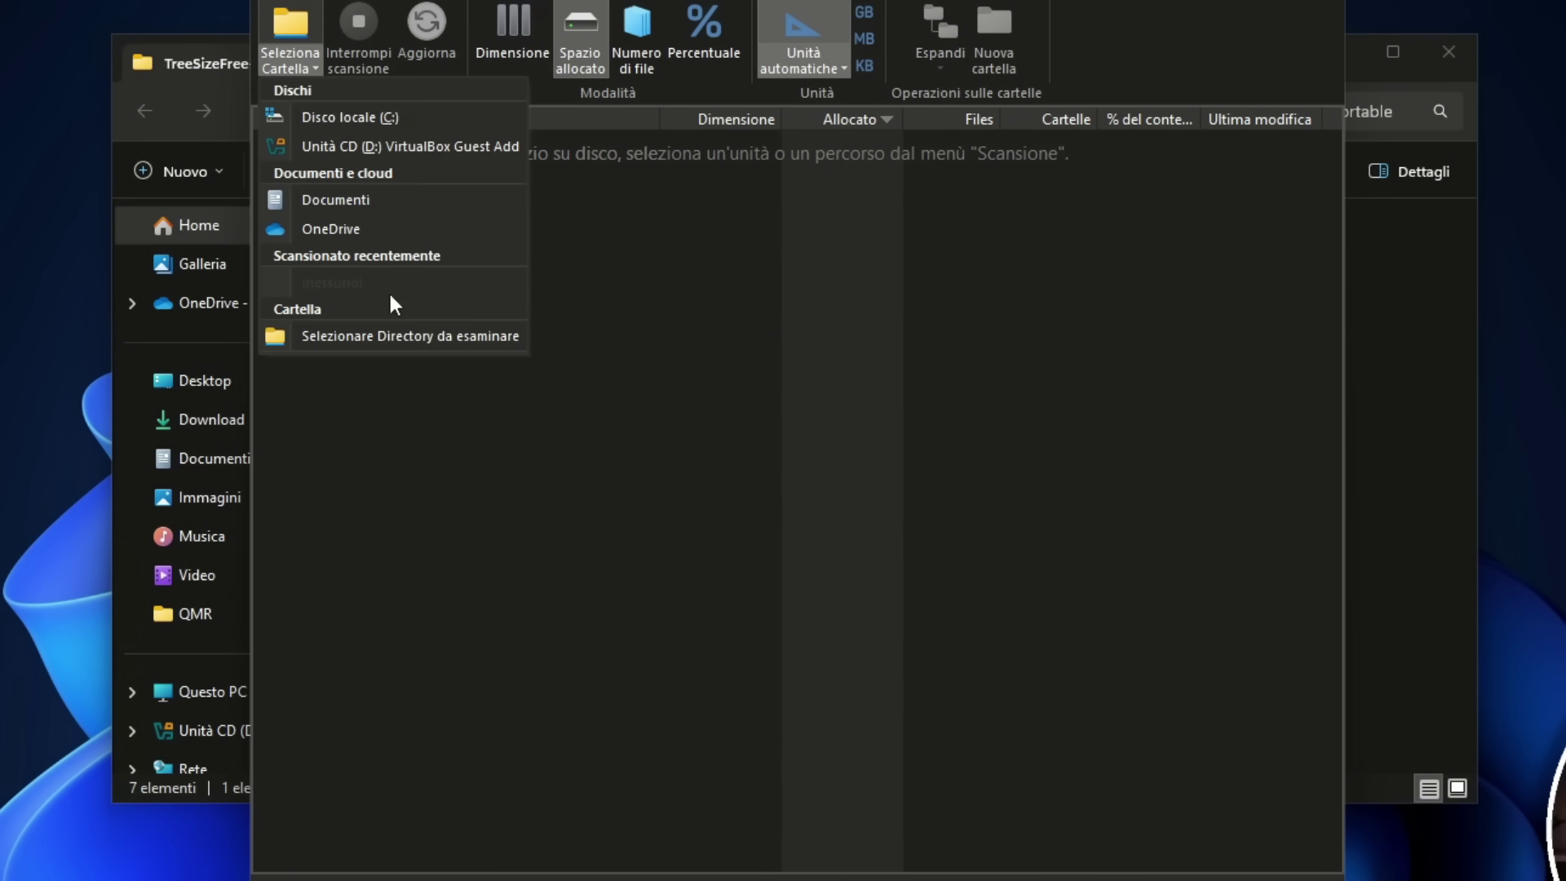
left_click(359, 338)
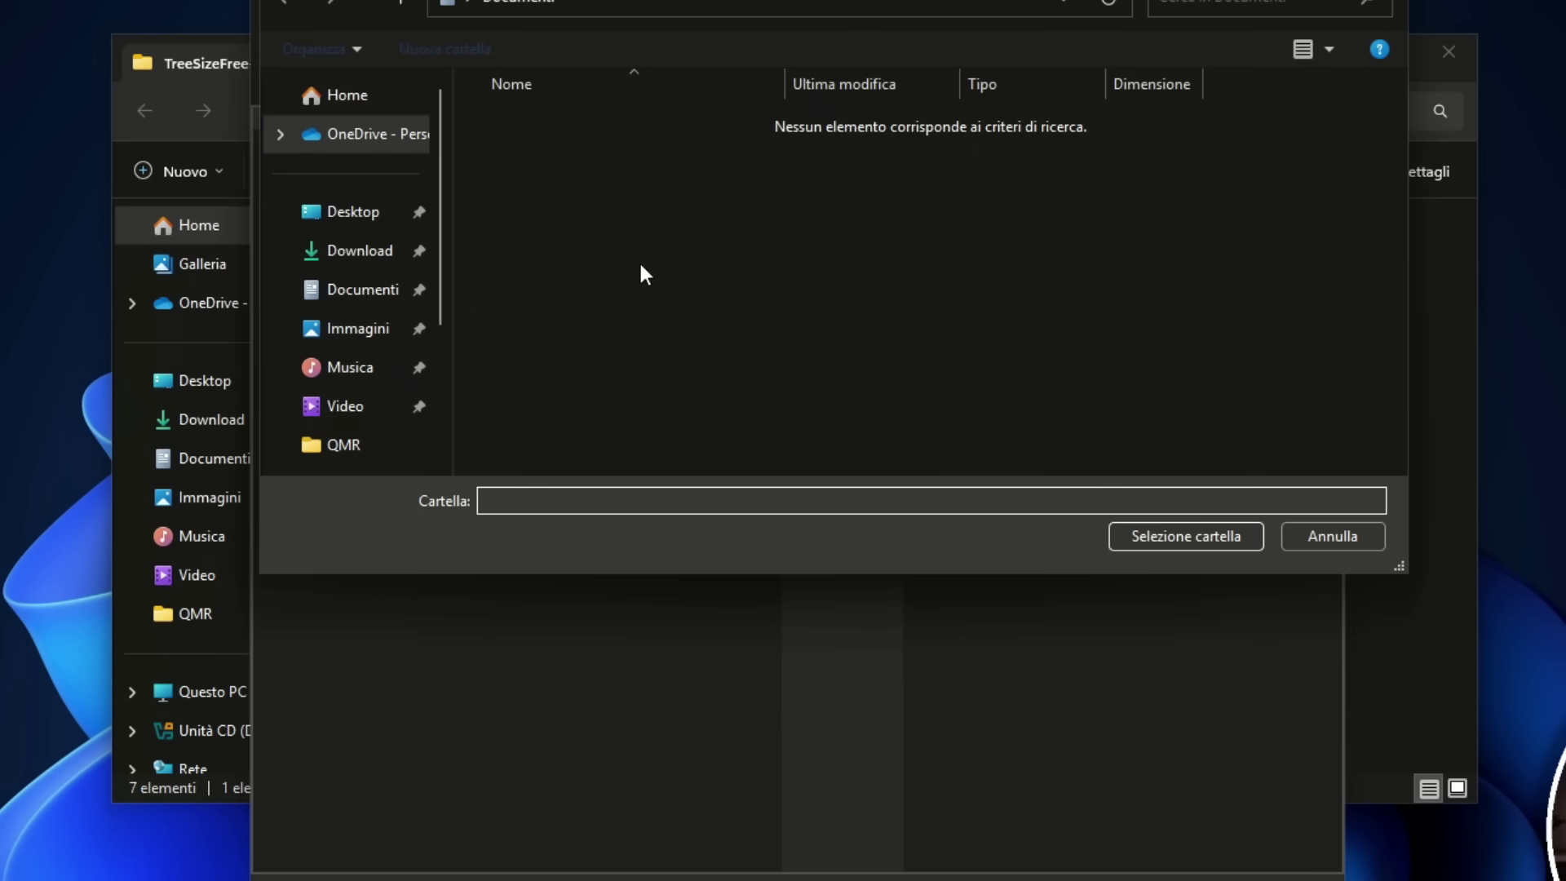
left_click_drag(440, 246, 438, 374)
scroll(438, 374, "down", 1)
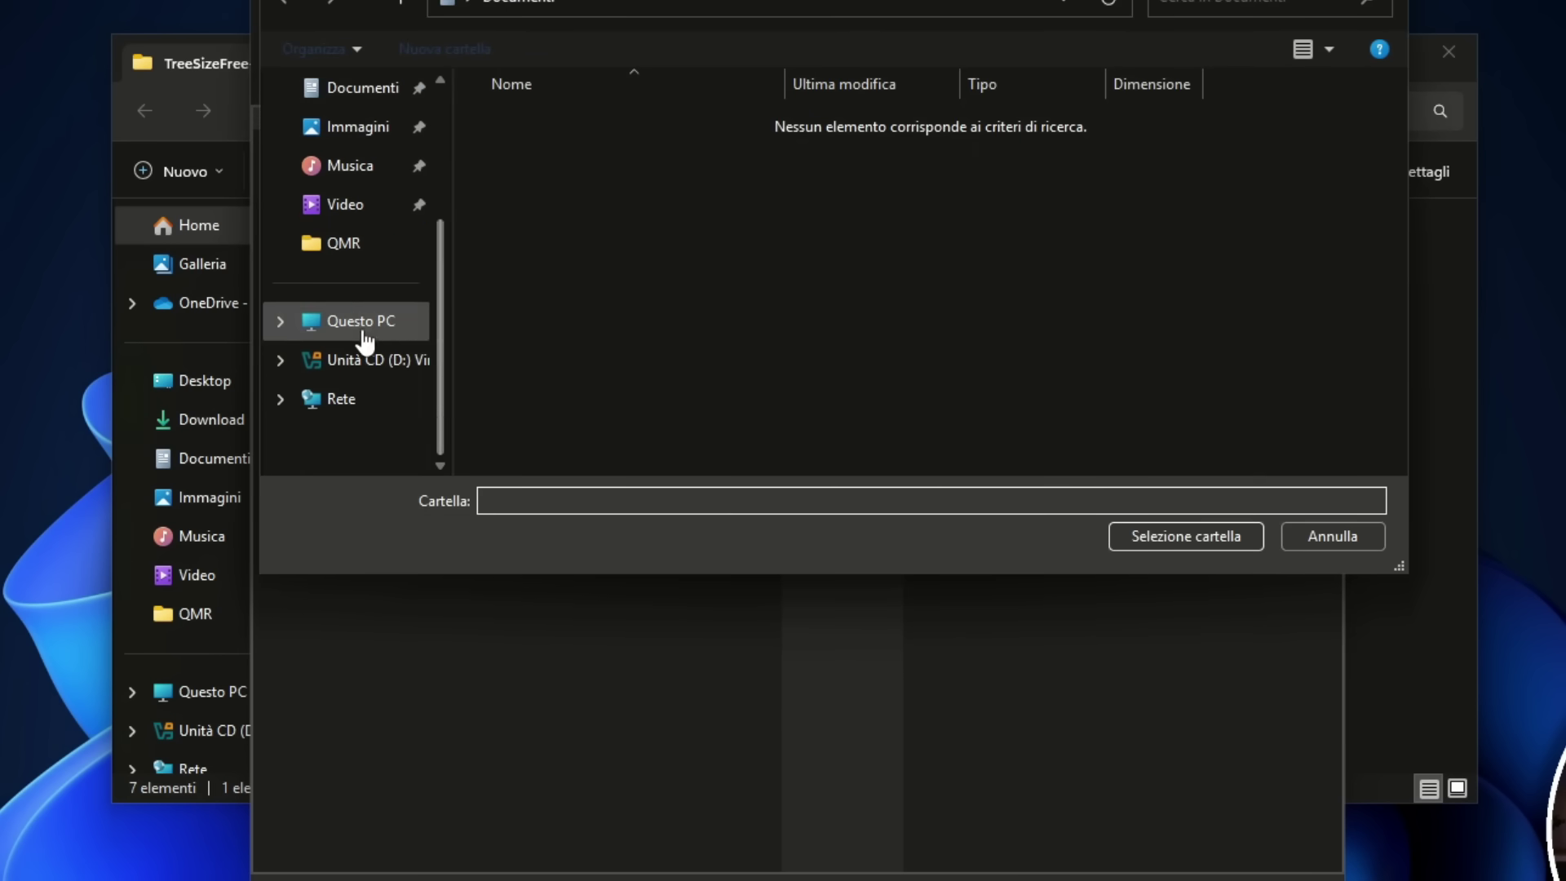
left_click(364, 331)
double_click(627, 156)
double_click(531, 258)
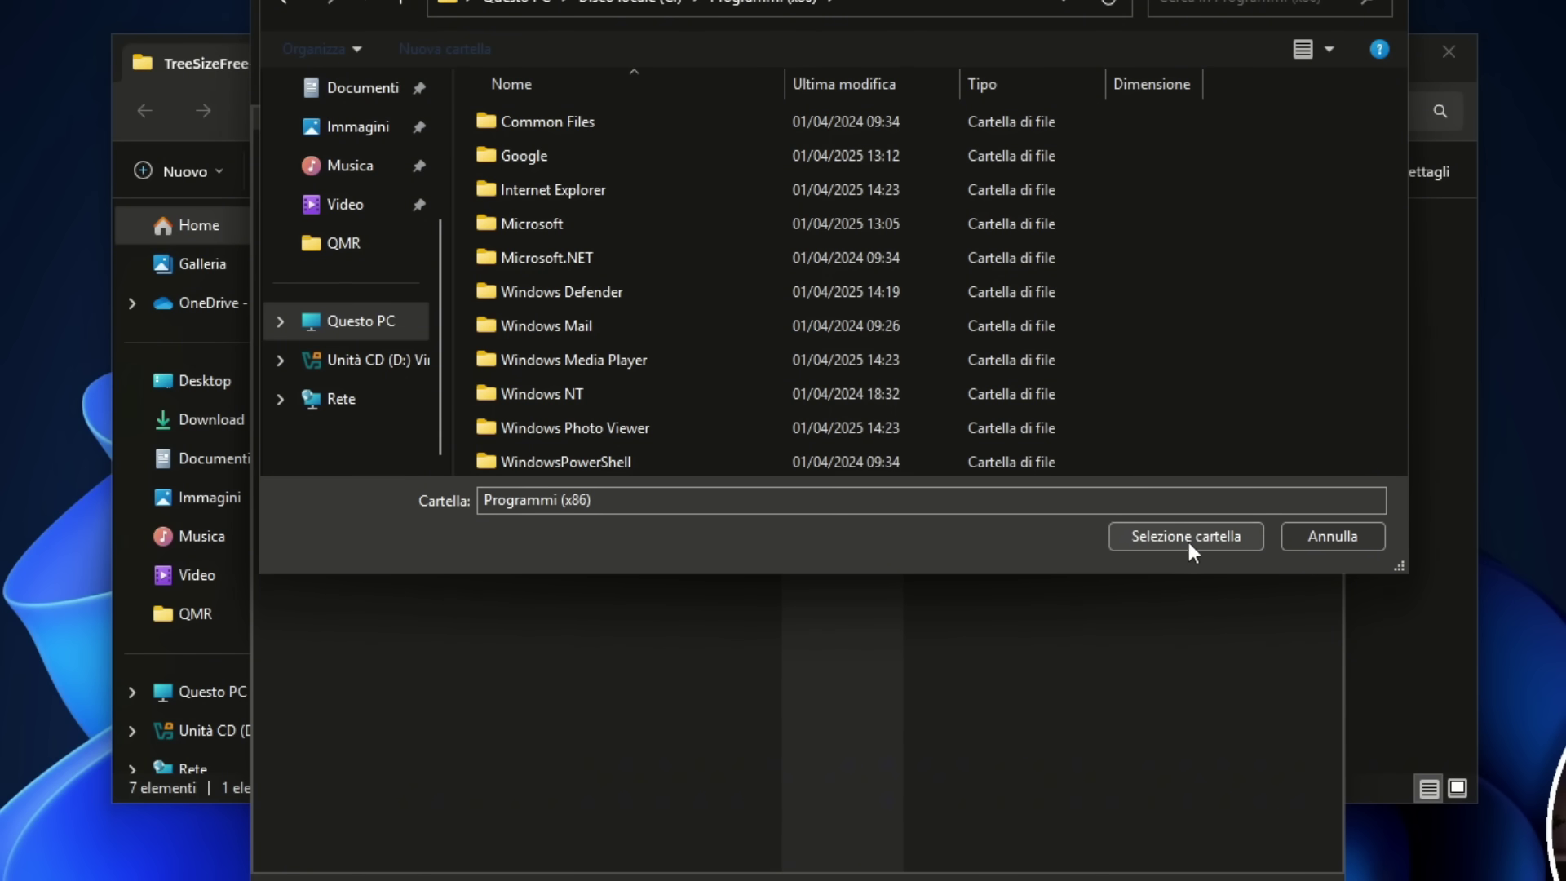
left_click(1354, 537)
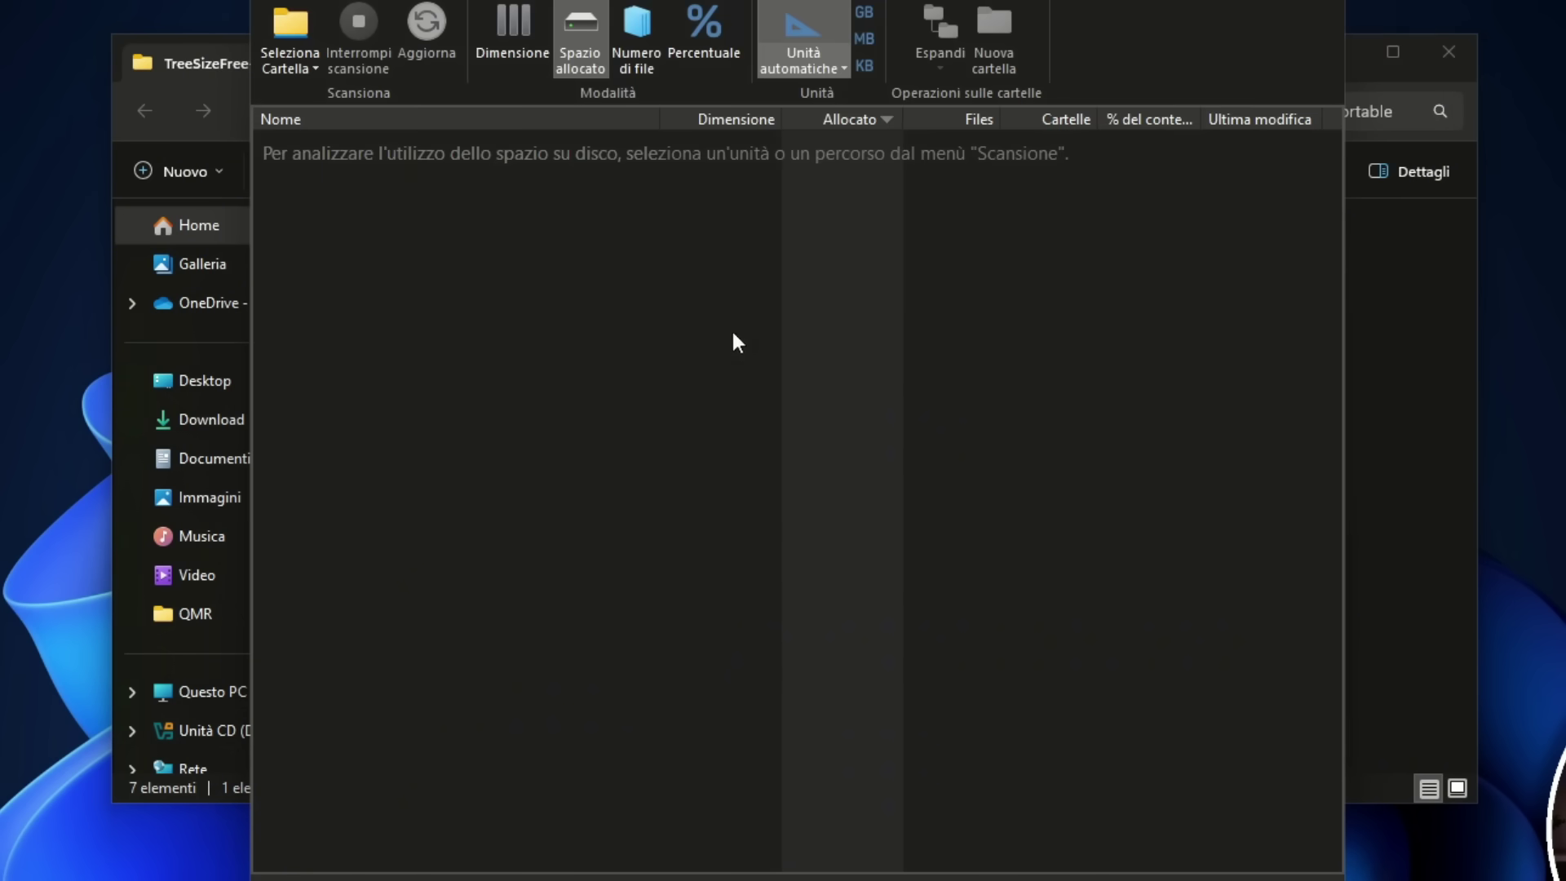
Scan Disco locale (C:) to analyse its disk space usage
left_click(308, 61)
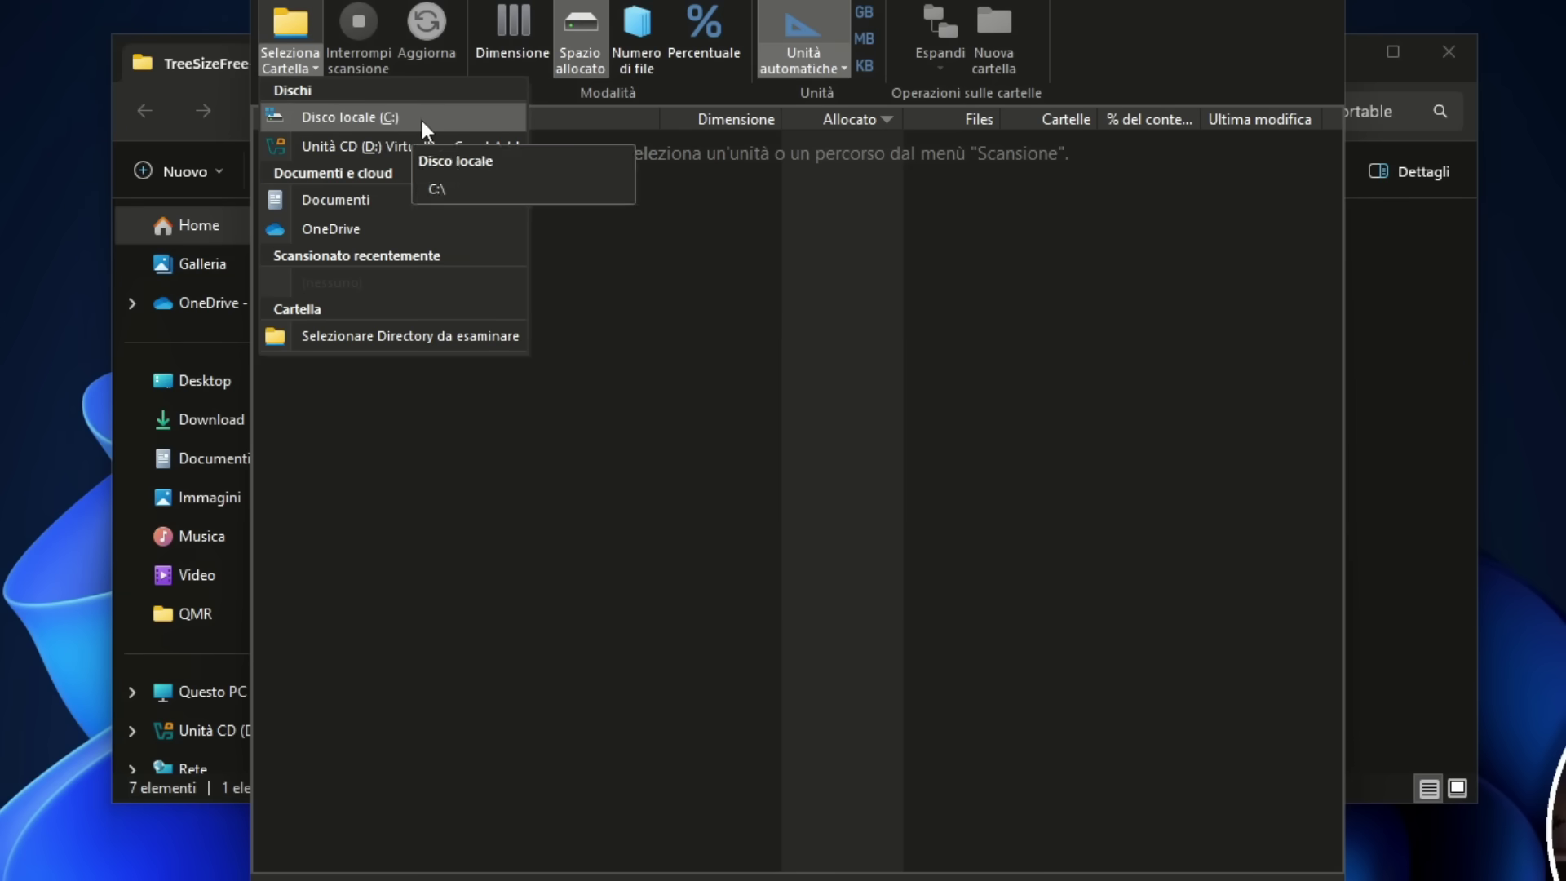
left_click(370, 120)
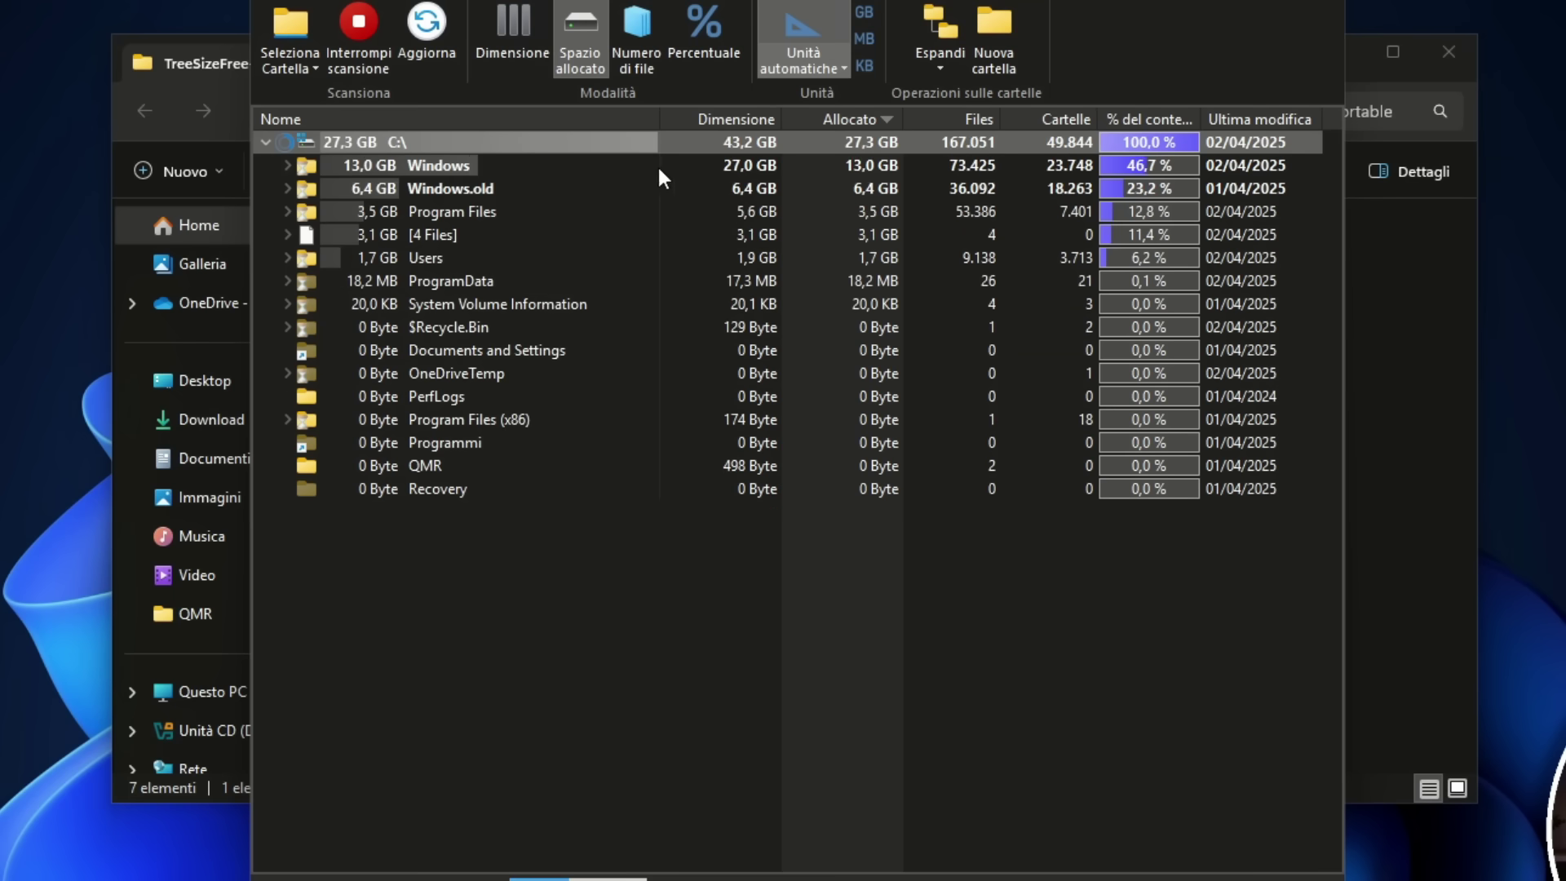
mouse_move(645, 214)
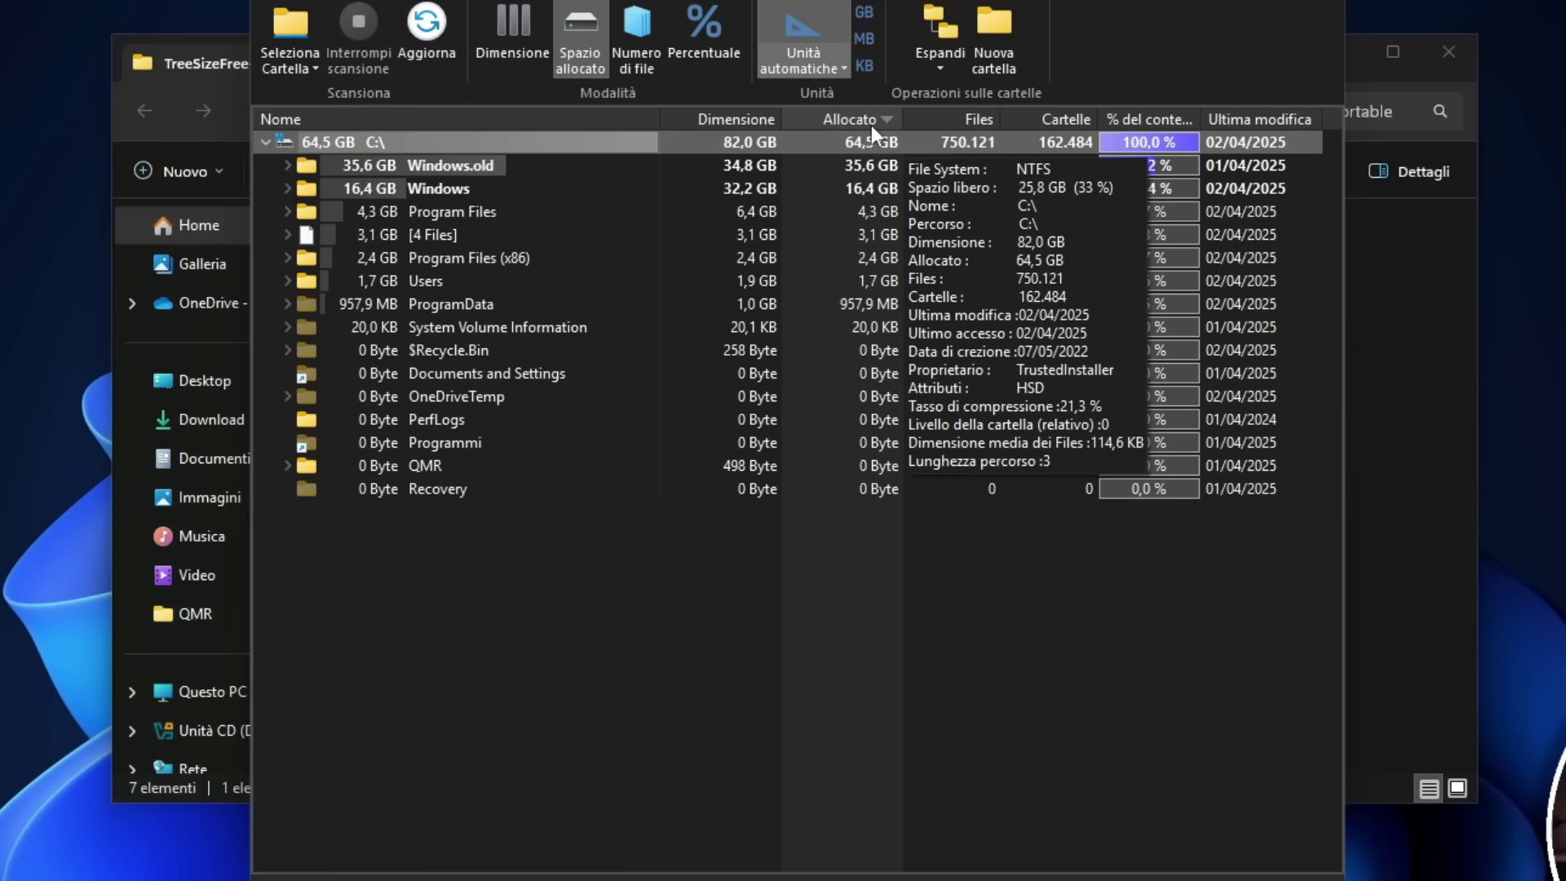
Sort the scan results by size and inspect the details of the Windows.old and Windows folders
left_click(736, 119)
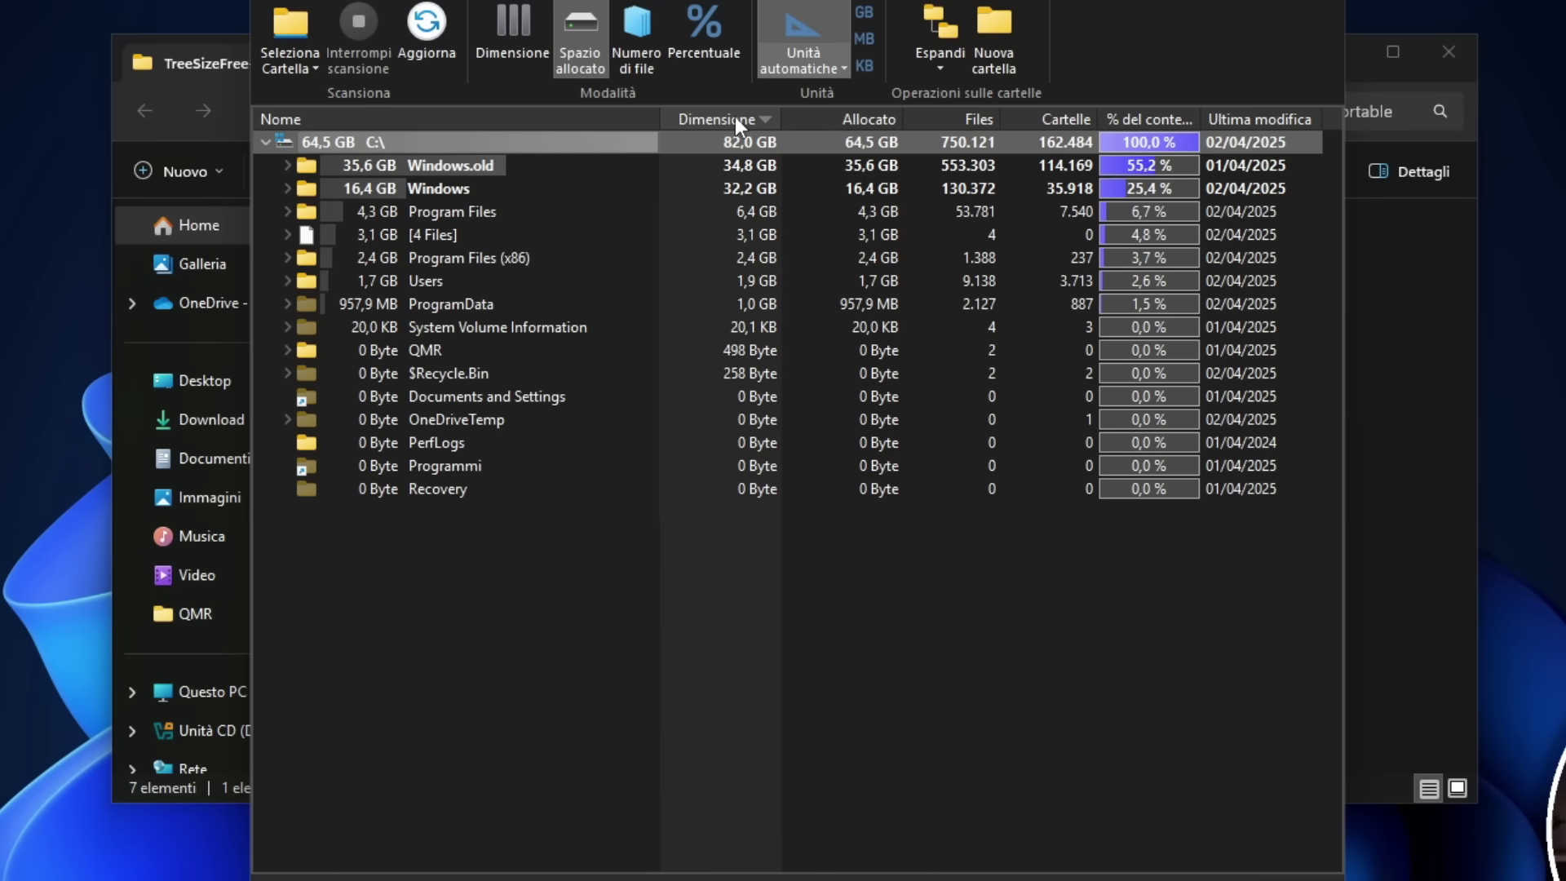
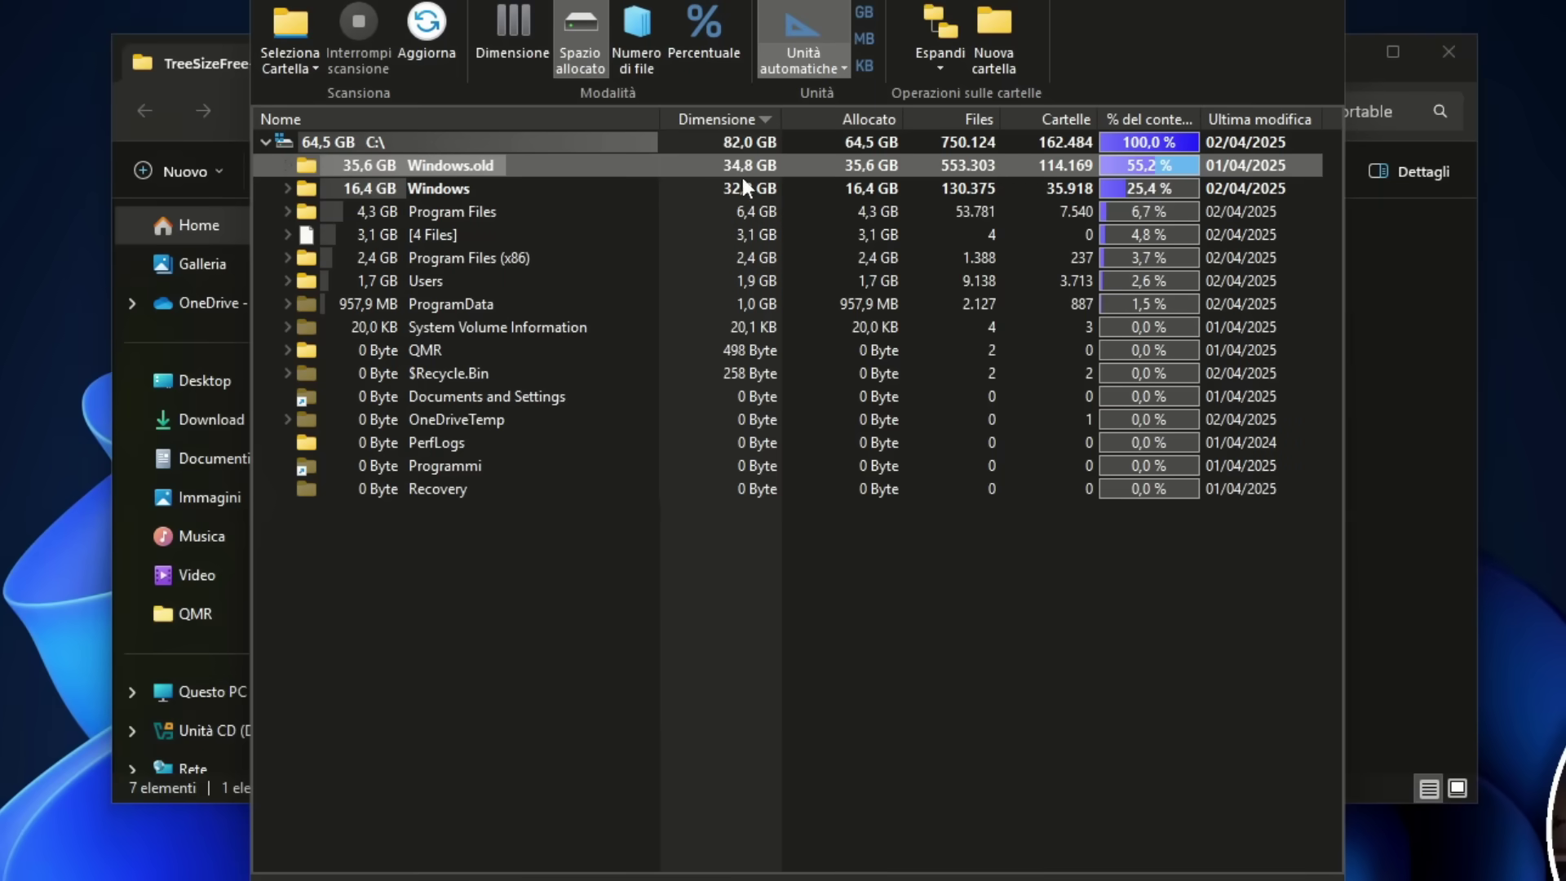
mouse_move(832, 171)
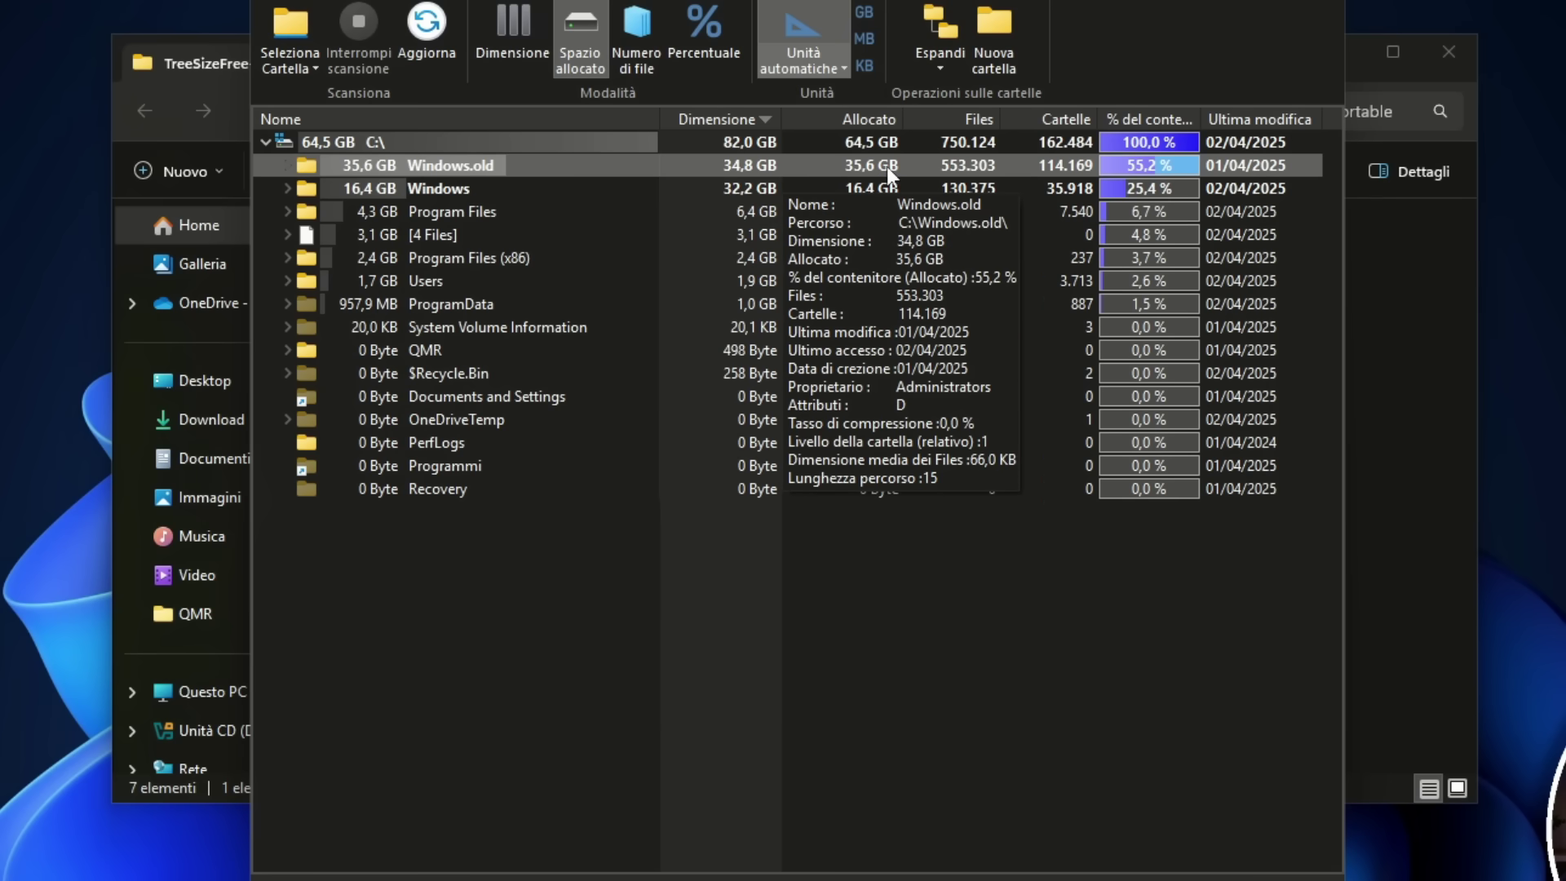
left_click(736, 191)
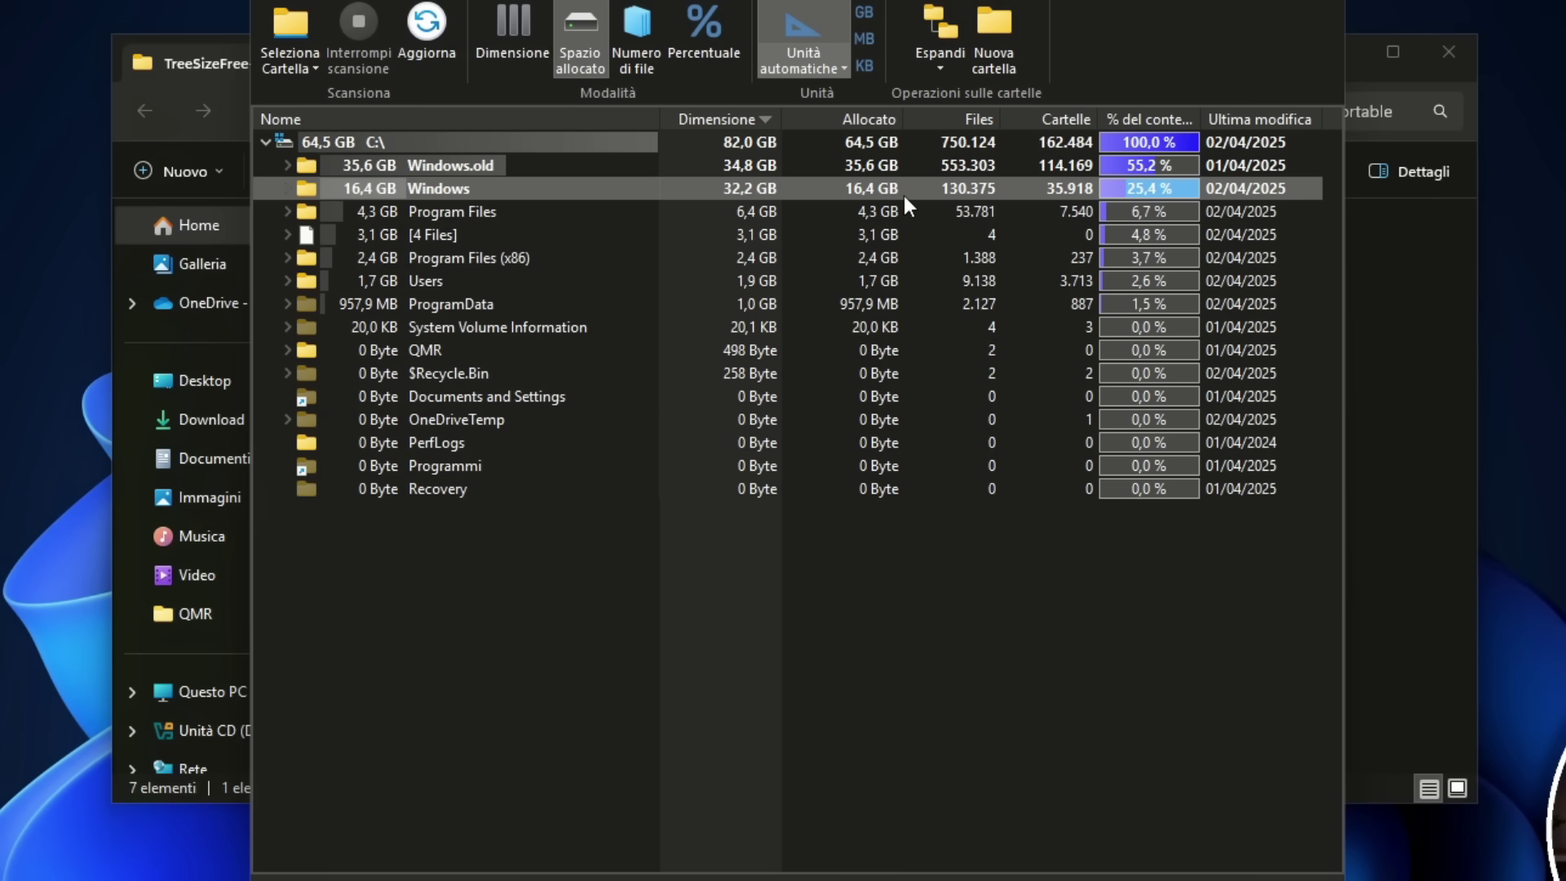
mouse_move(904, 197)
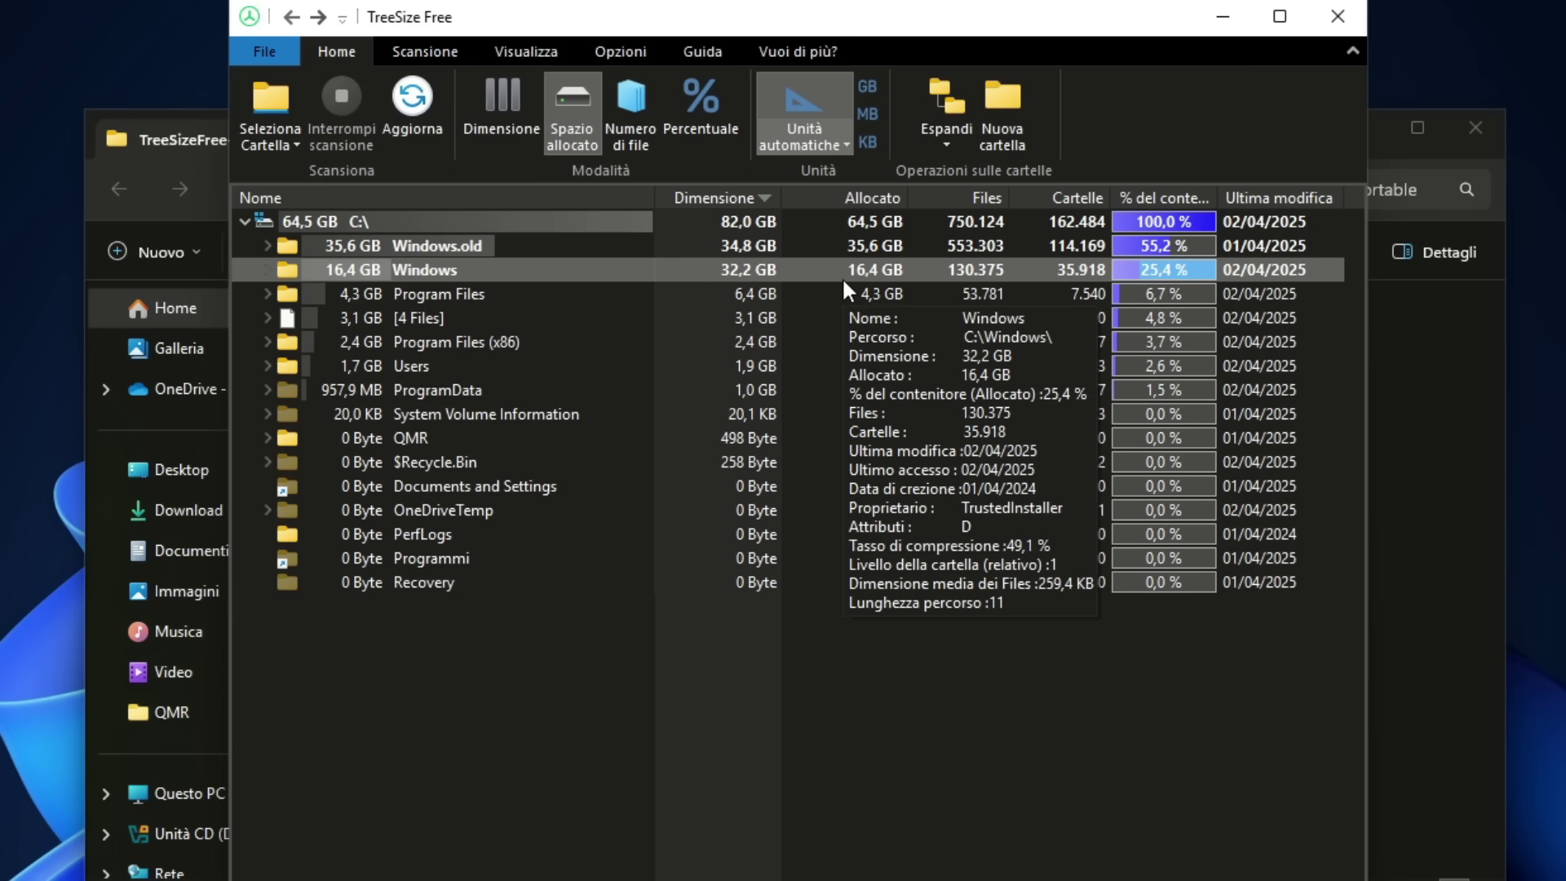
Show the Treemap chart beside the folder tree and display the whole C: drive in it
left_click(520, 50)
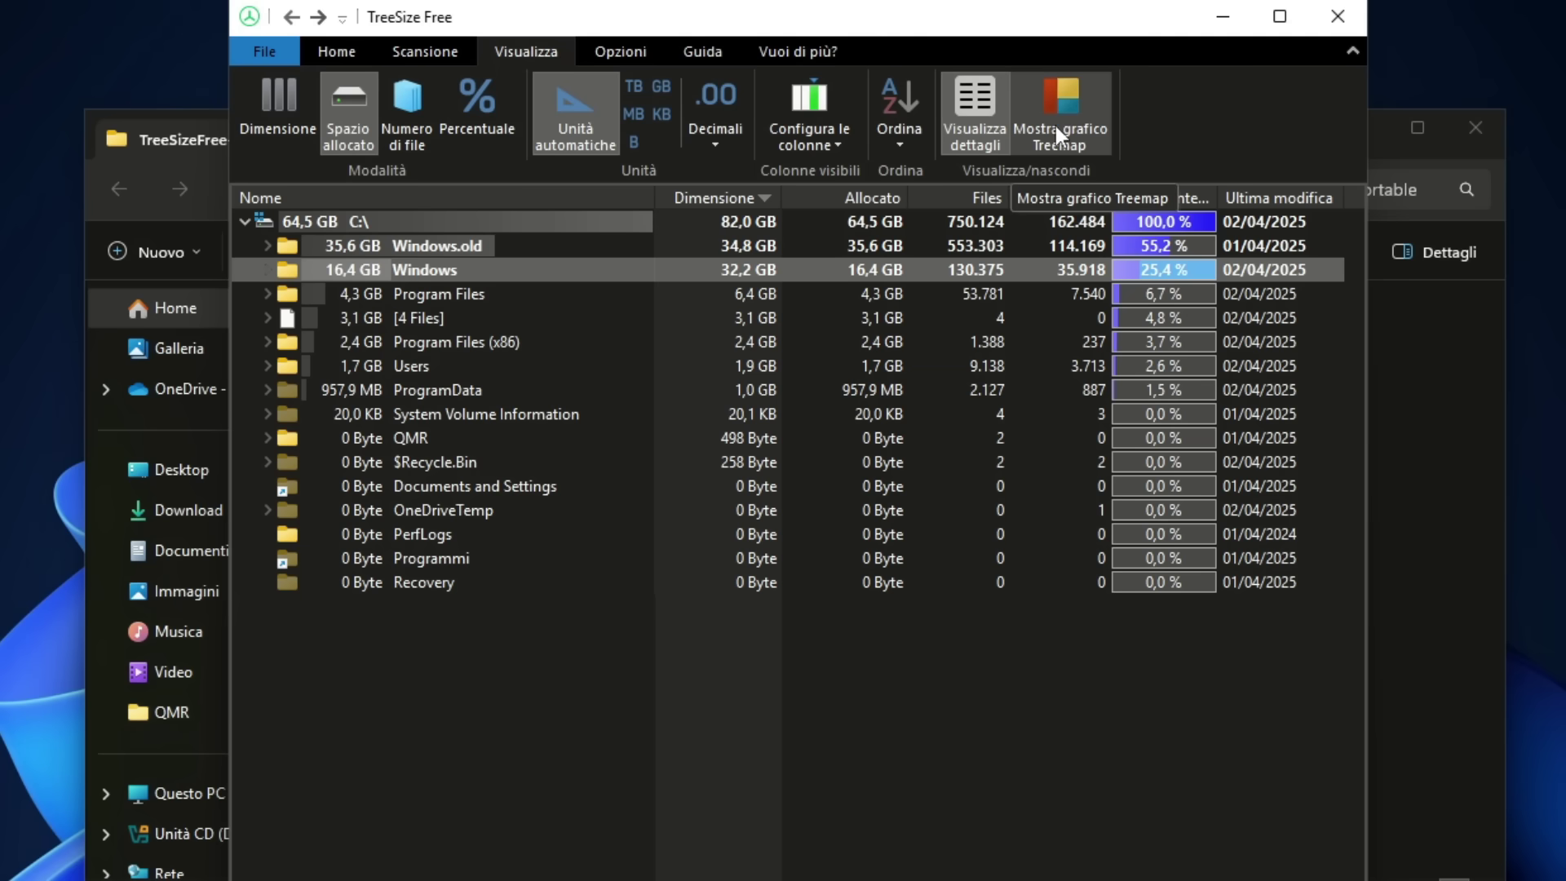
left_click(1065, 94)
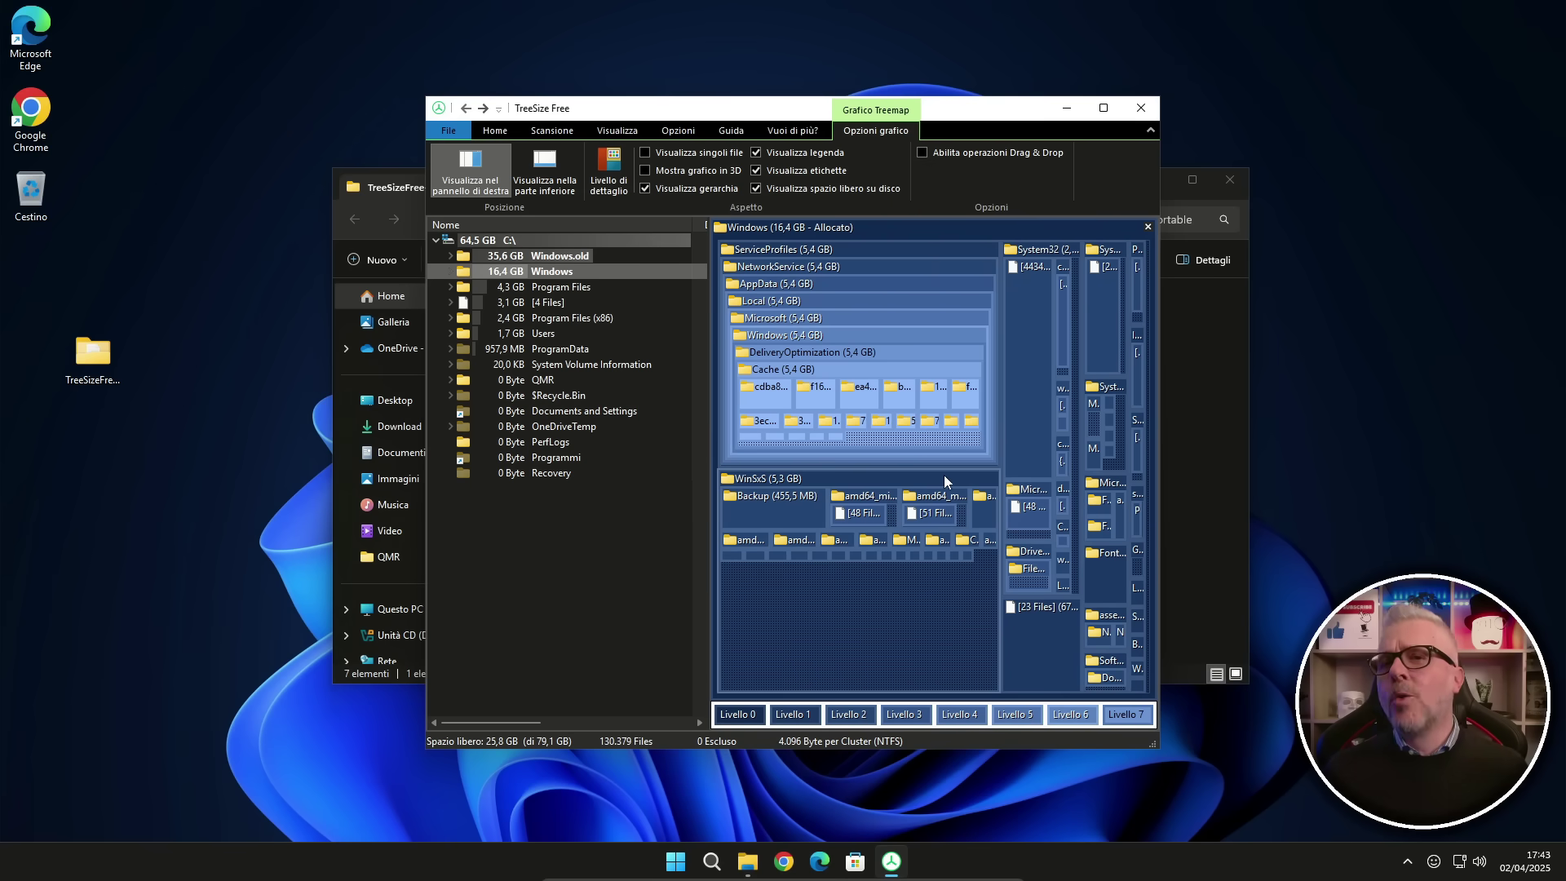
mouse_move(937, 593)
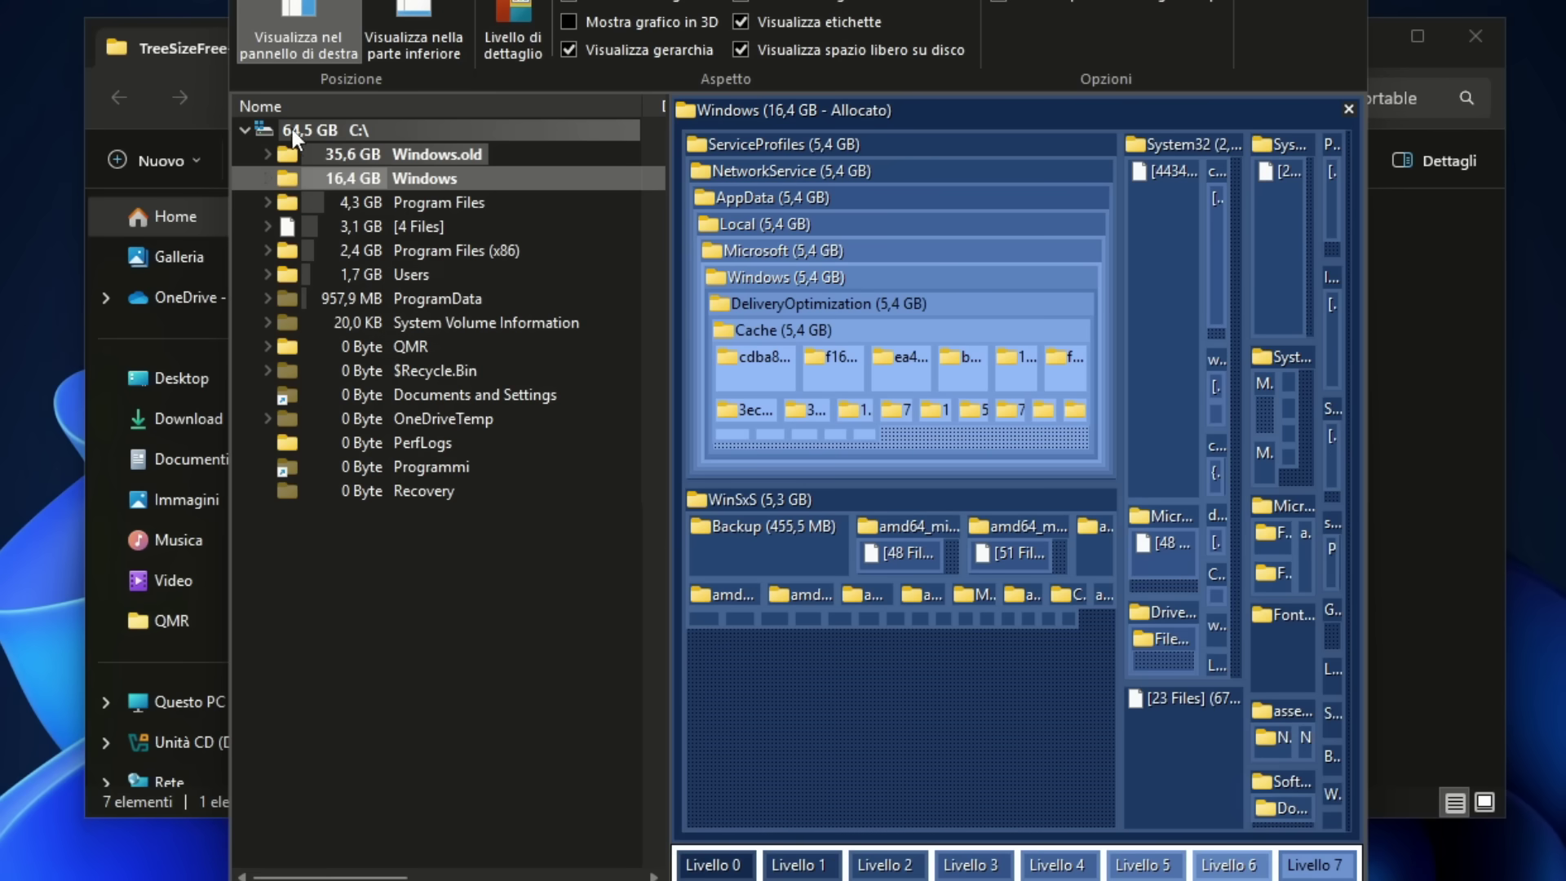
left_click(341, 127)
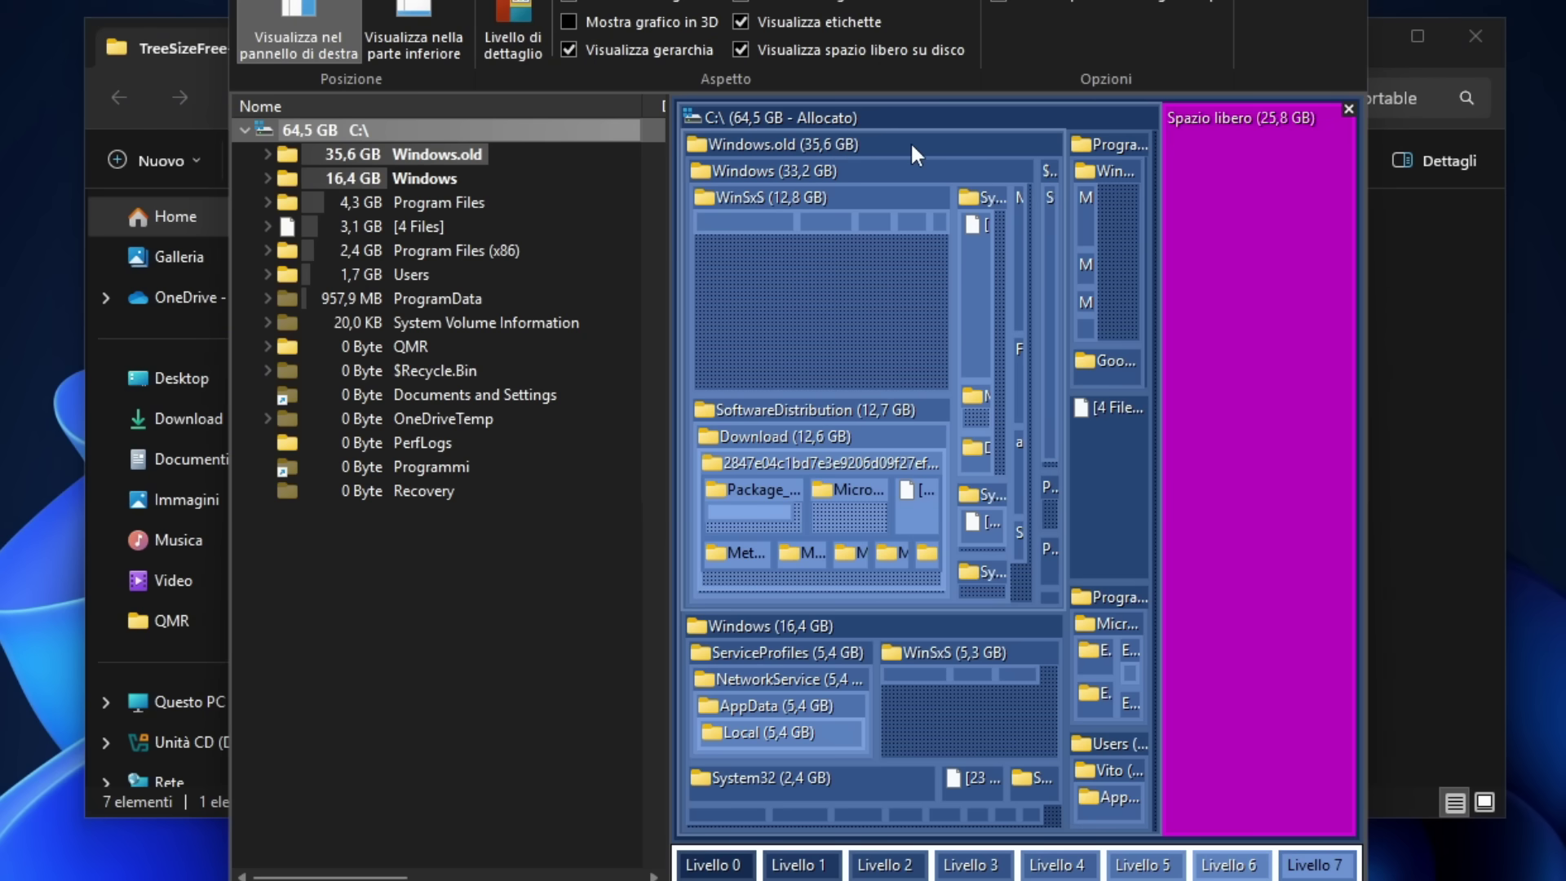
mouse_move(870, 140)
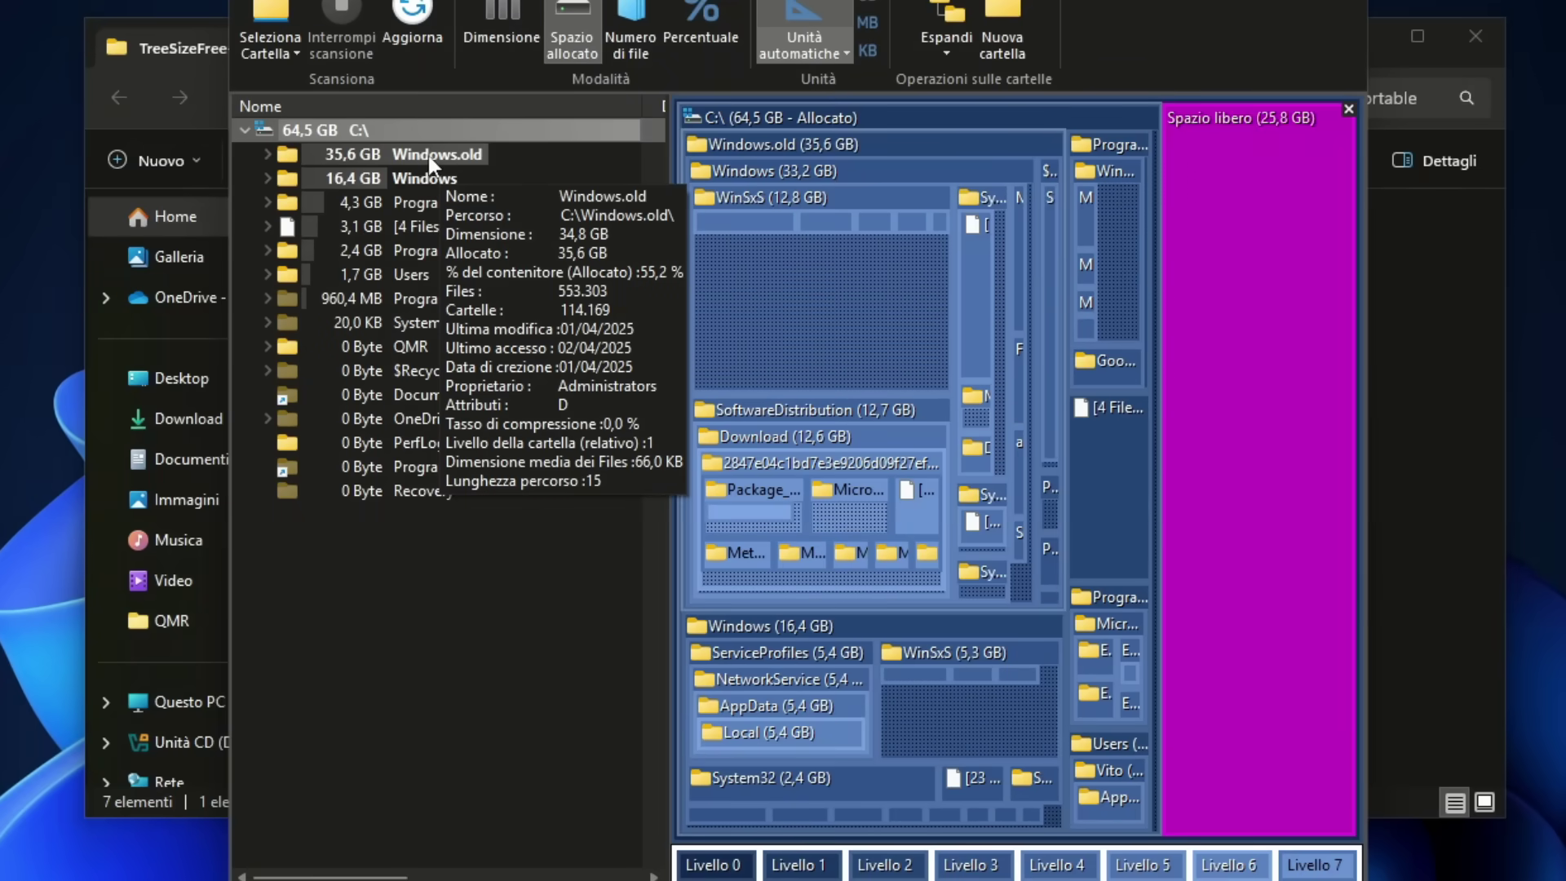
Delete the Windows.old folder from drive C: and display the whole drive in the treemap again
right_click(427, 156)
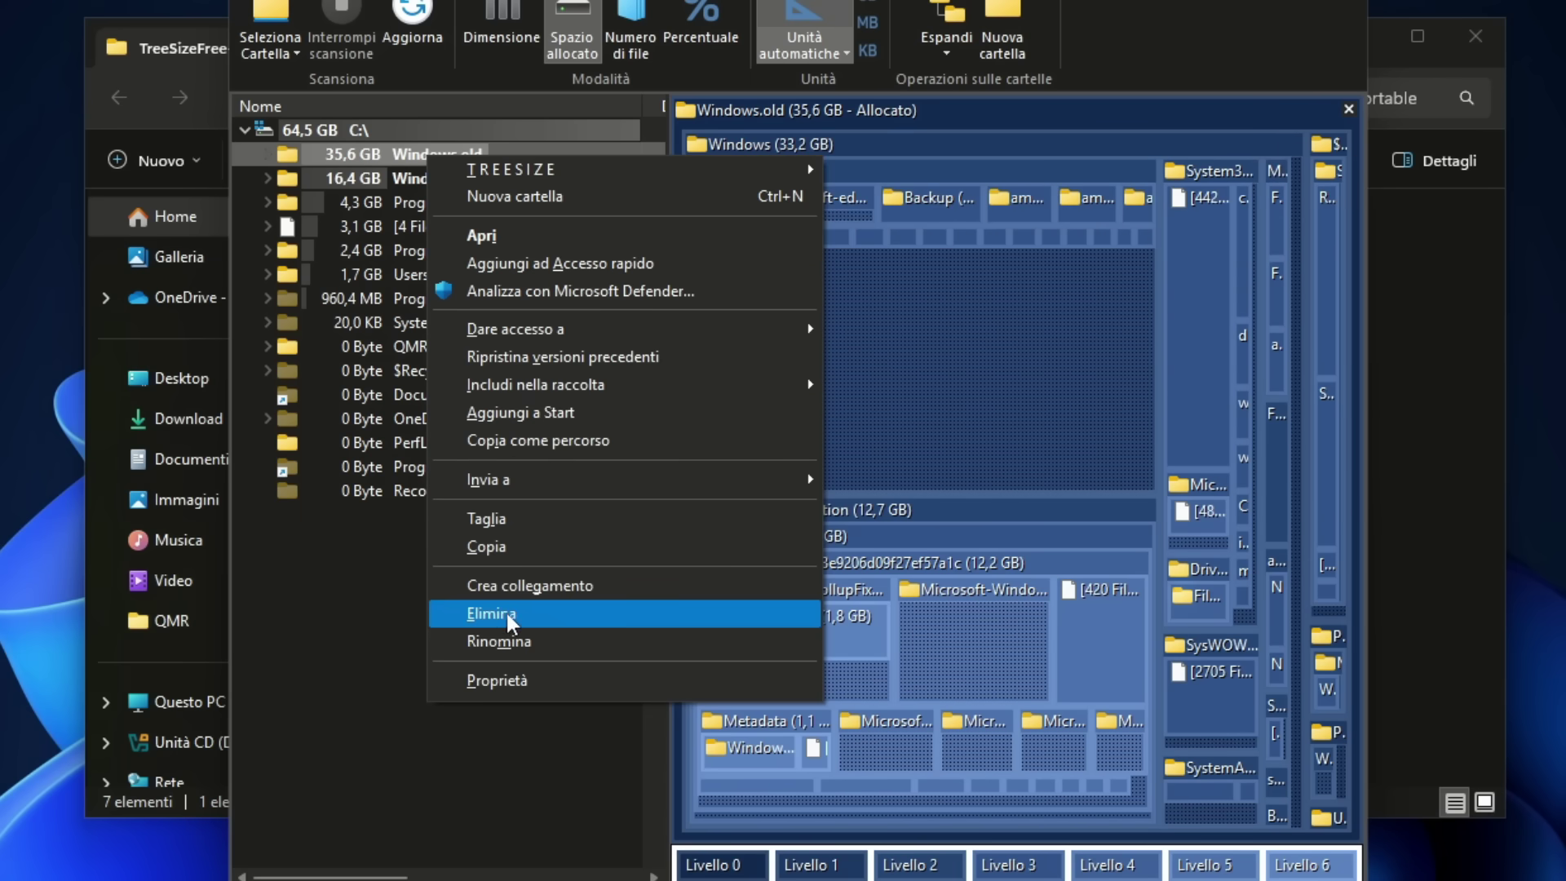
left_click(493, 614)
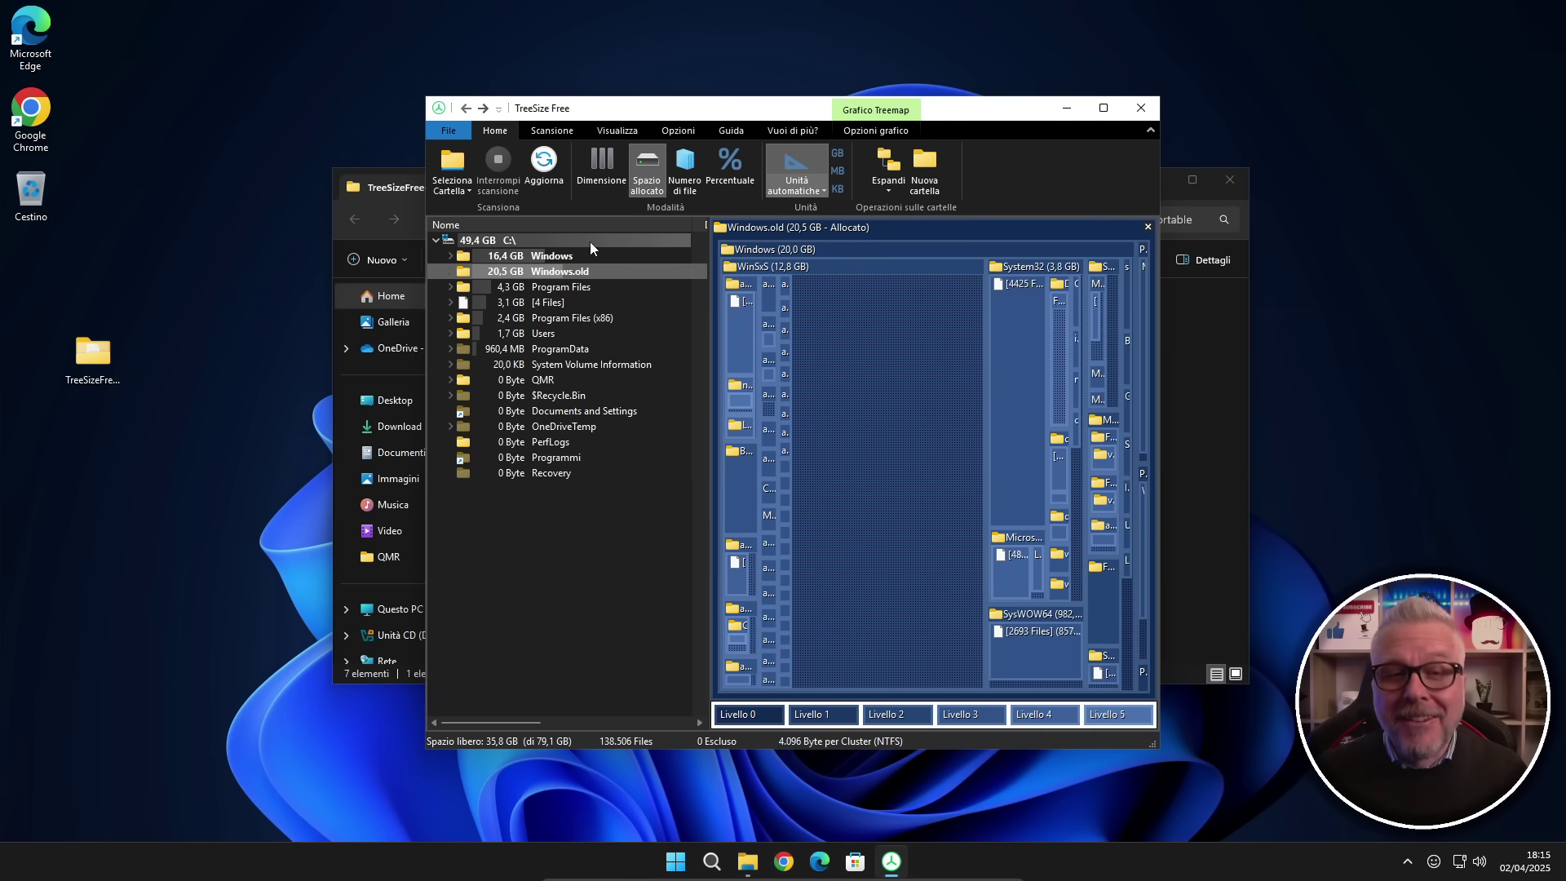
mouse_move(590, 241)
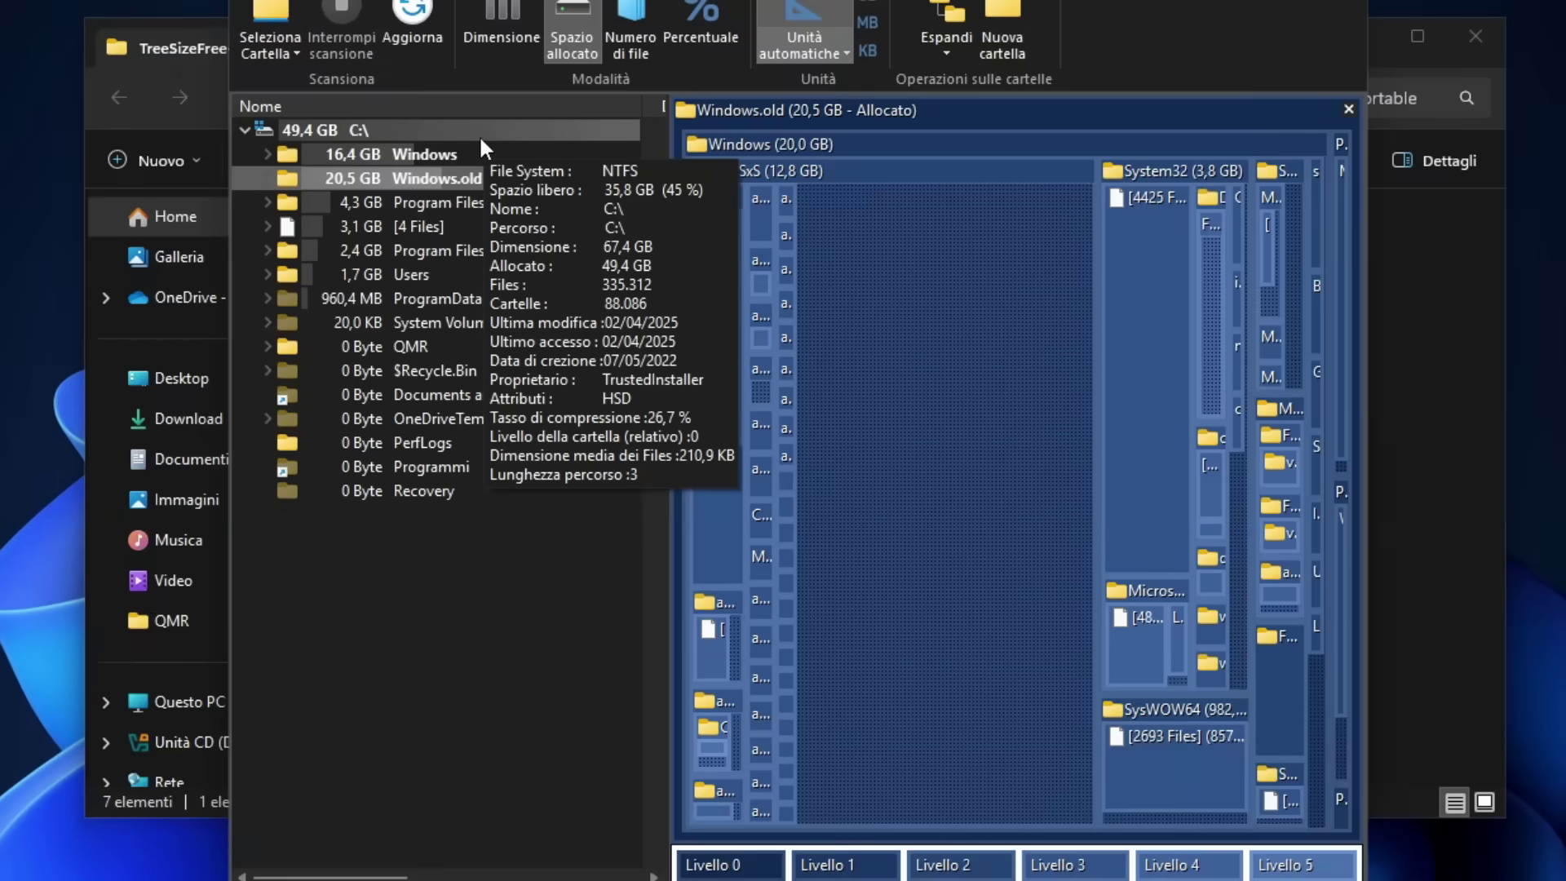
left_click(588, 243)
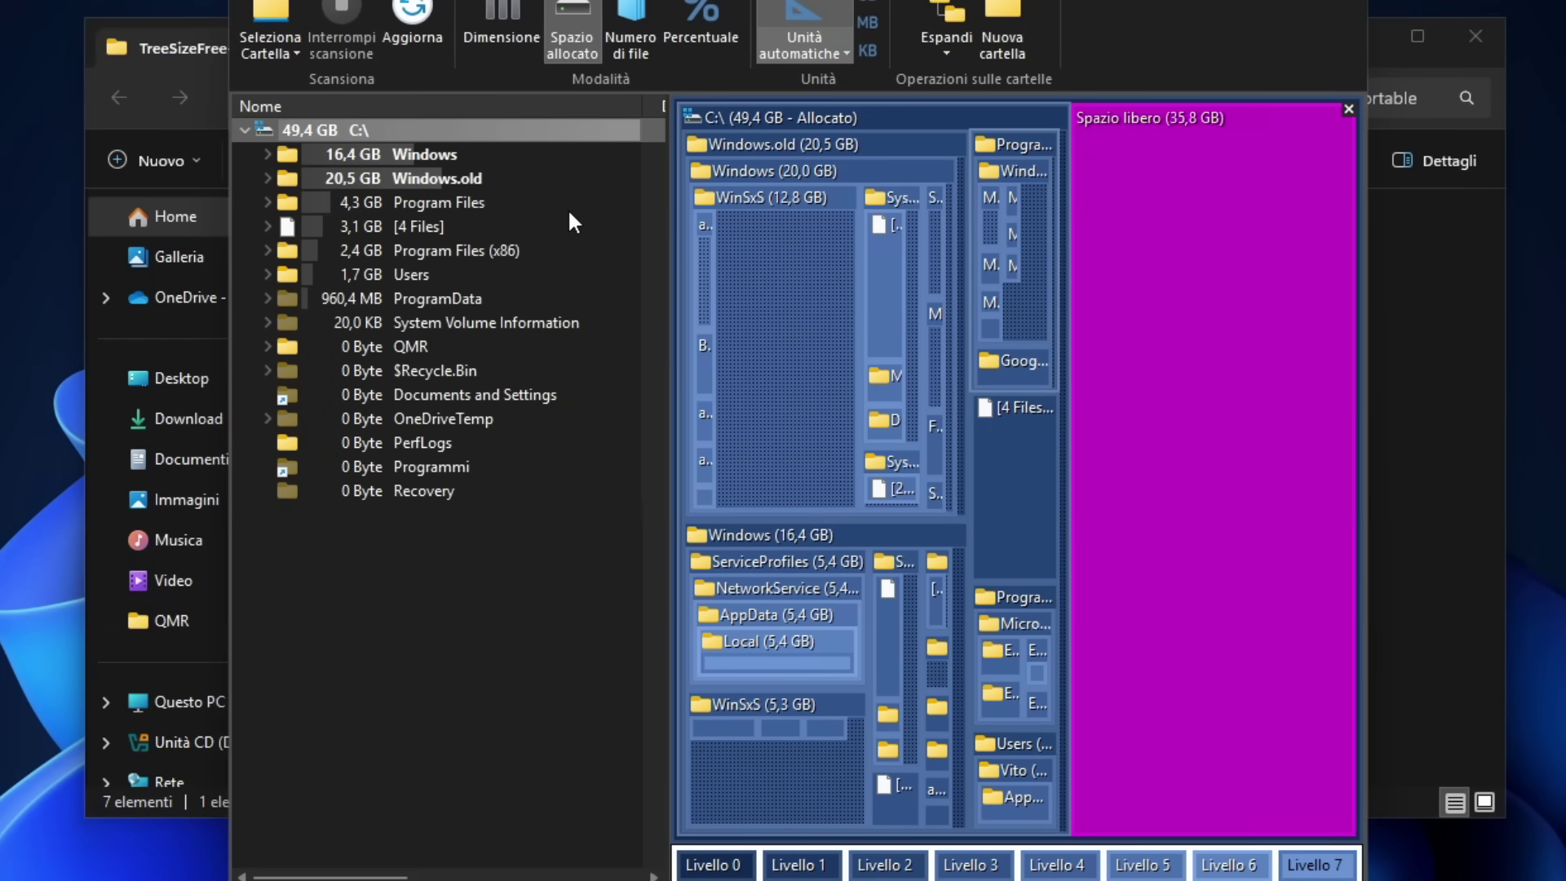